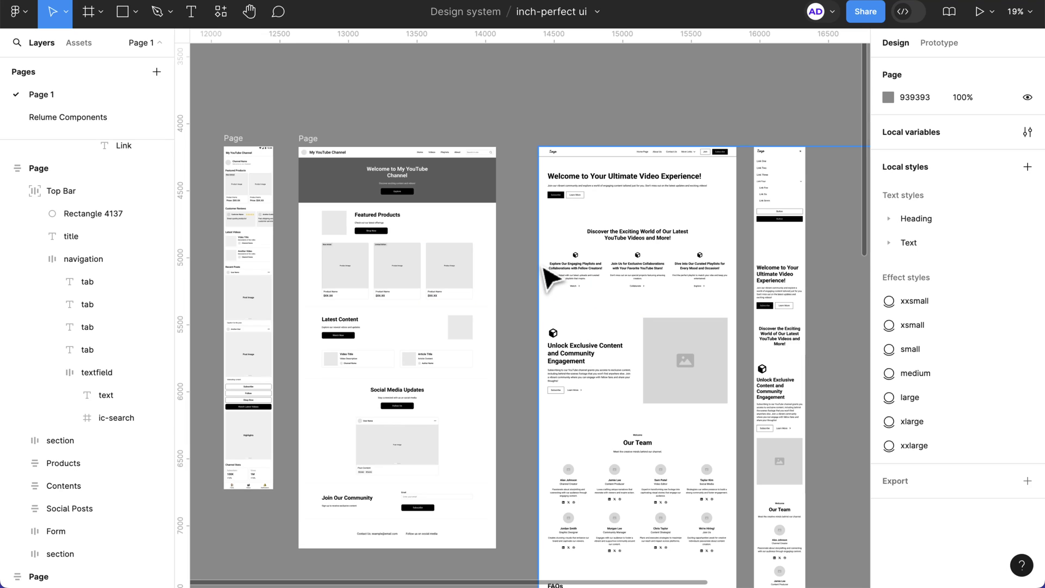
Step: Select the Featured Products and Discover sections of the existing pages on the canvas
{"action": "left_click", "coordinate": [343, 221]}
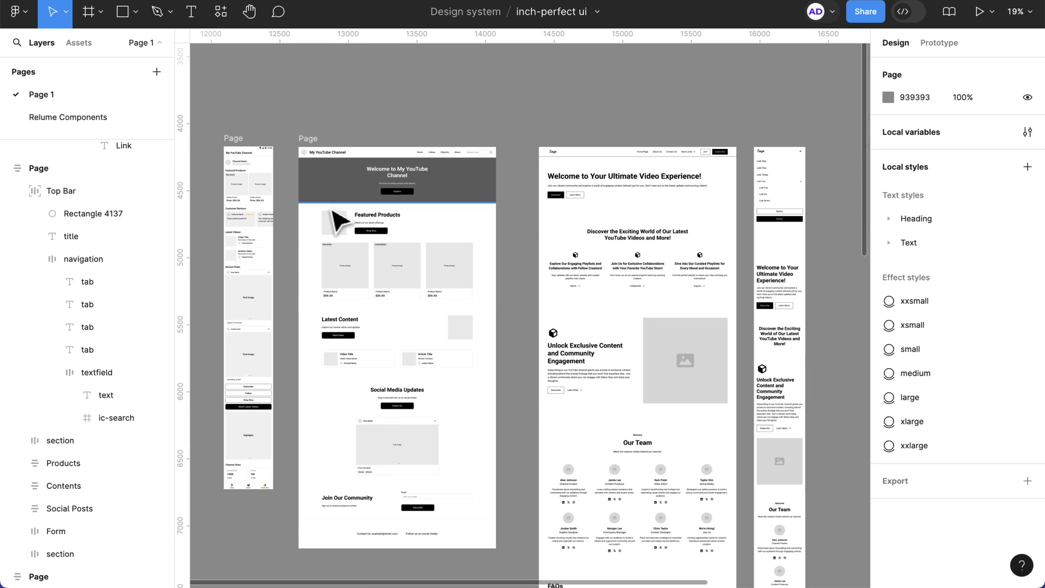
{"action": "scroll", "coordinate": [343, 221], "scroll_direction": "up", "scroll_amount": 3}
{"action": "scroll", "coordinate": [351, 231], "scroll_direction": "left", "scroll_amount": 3}
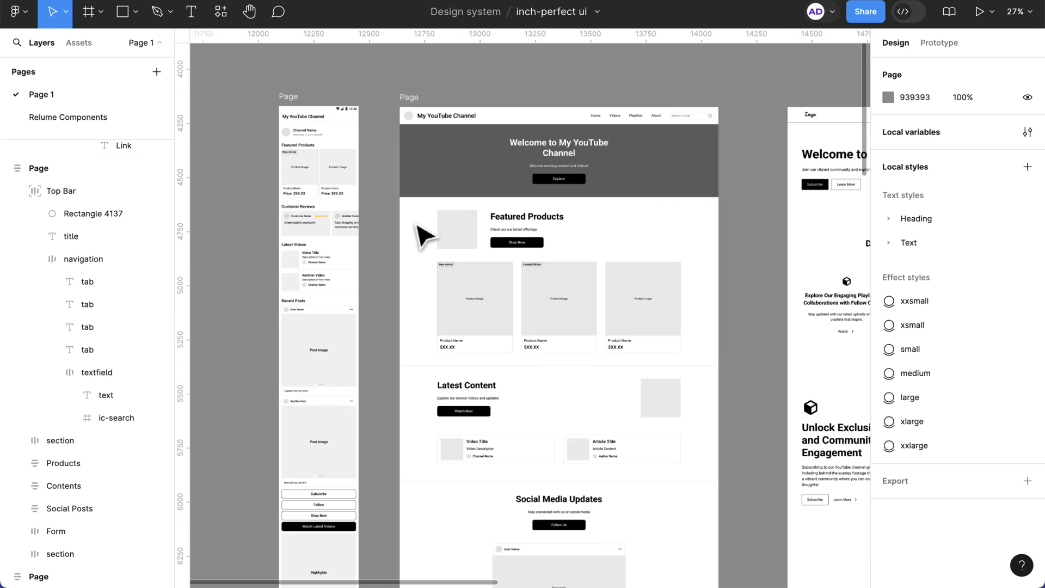
{"action": "scroll", "coordinate": [421, 236], "scroll_direction": "up", "scroll_amount": 3}
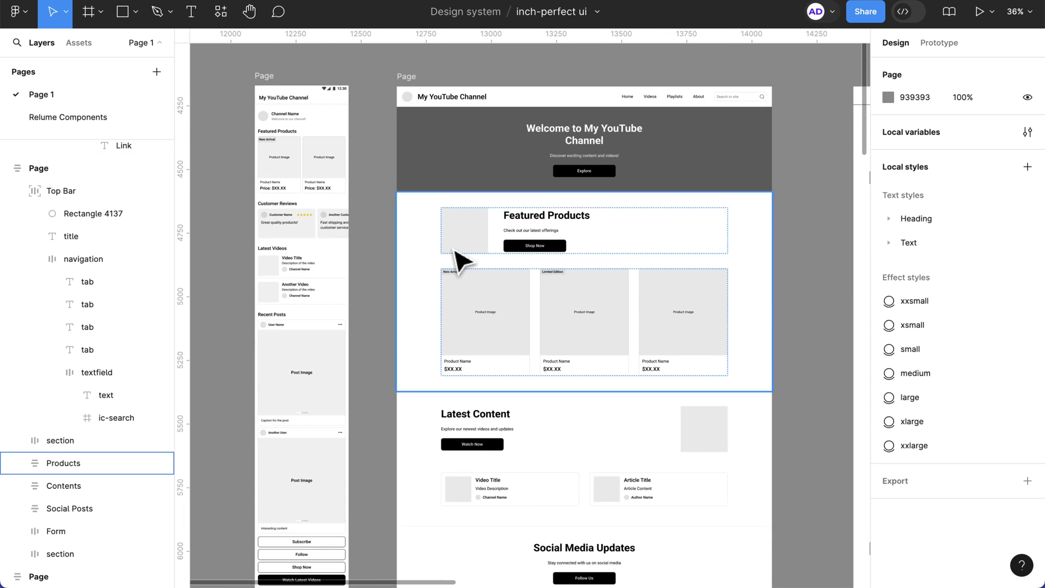
{"action": "scroll", "coordinate": [459, 260], "scroll_direction": "down", "scroll_amount": 1}
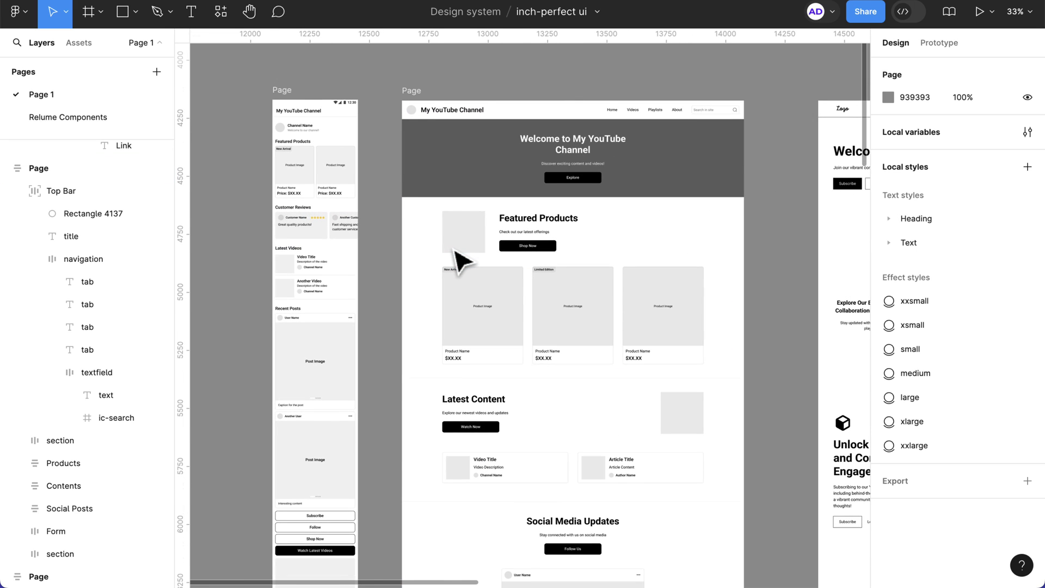
{"action": "scroll", "coordinate": [460, 259], "scroll_direction": "down", "scroll_amount": 2}
{"action": "scroll", "coordinate": [460, 261], "scroll_direction": "down", "scroll_amount": 2}
{"action": "scroll", "coordinate": [460, 260], "scroll_direction": "down", "scroll_amount": 2}
{"action": "scroll", "coordinate": [466, 263], "scroll_direction": "down", "scroll_amount": 1}
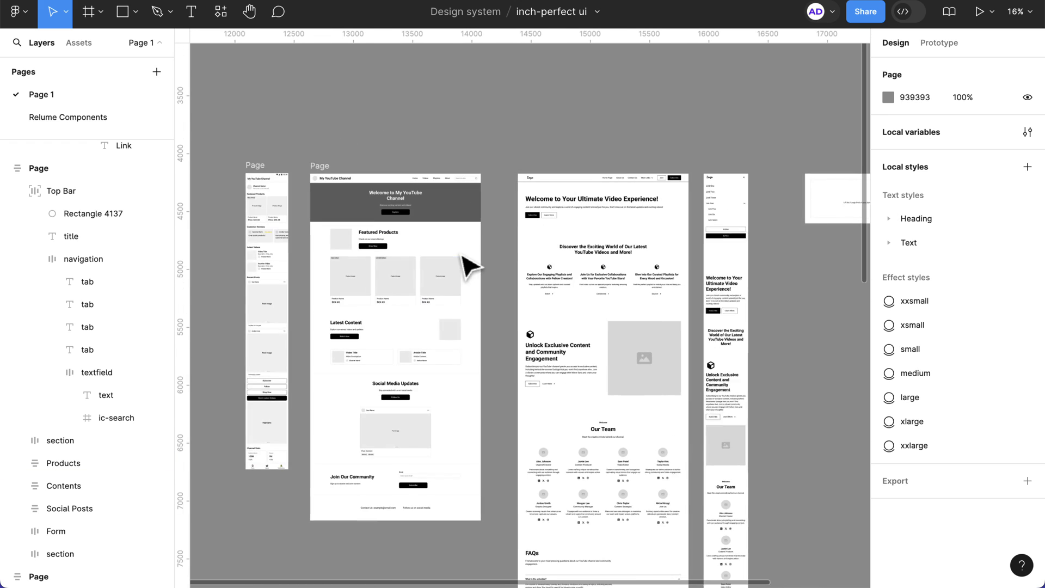
{"action": "scroll", "coordinate": [469, 266], "scroll_direction": "right", "scroll_amount": 2}
{"action": "scroll", "coordinate": [515, 279], "scroll_direction": "down", "scroll_amount": 2}
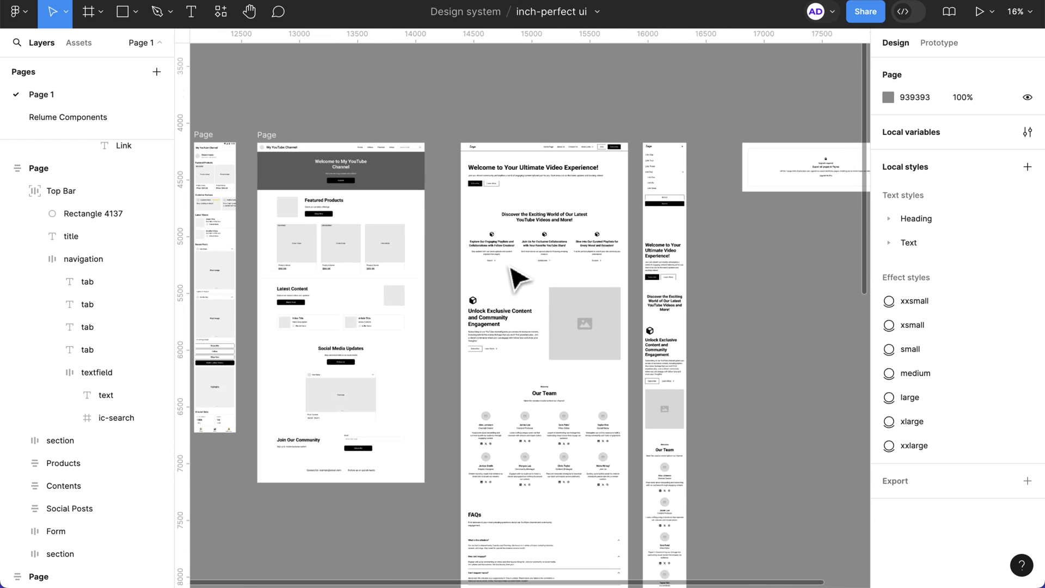
{"action": "scroll", "coordinate": [515, 277], "scroll_direction": "left", "scroll_amount": 2}
{"action": "scroll", "coordinate": [474, 277], "scroll_direction": "left", "scroll_amount": 2}
{"action": "scroll", "coordinate": [480, 245], "scroll_direction": "up", "scroll_amount": 1}
{"action": "left_click", "coordinate": [481, 236]}
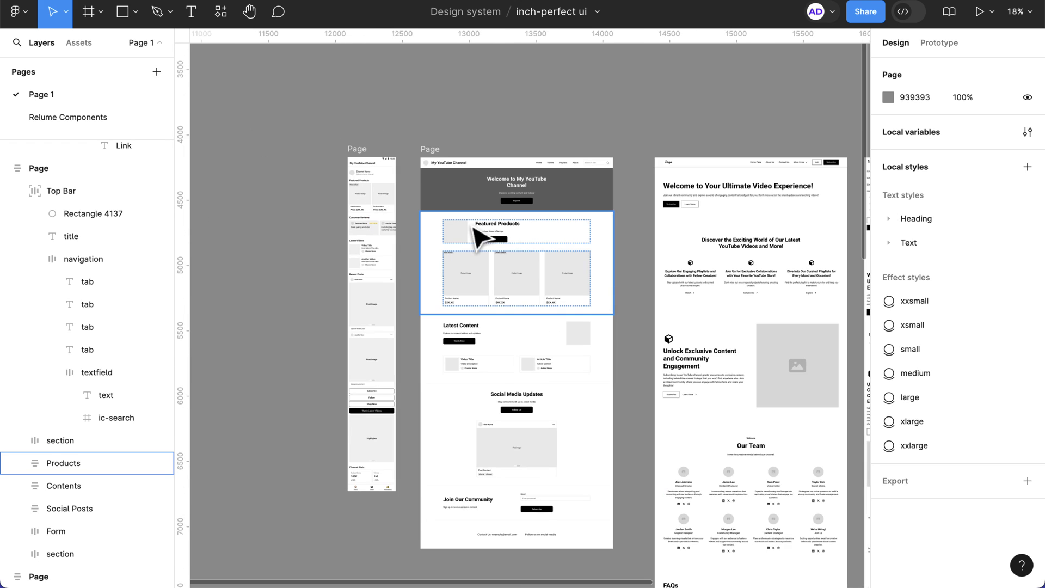
{"action": "scroll", "coordinate": [480, 237], "scroll_direction": "up", "scroll_amount": 2}
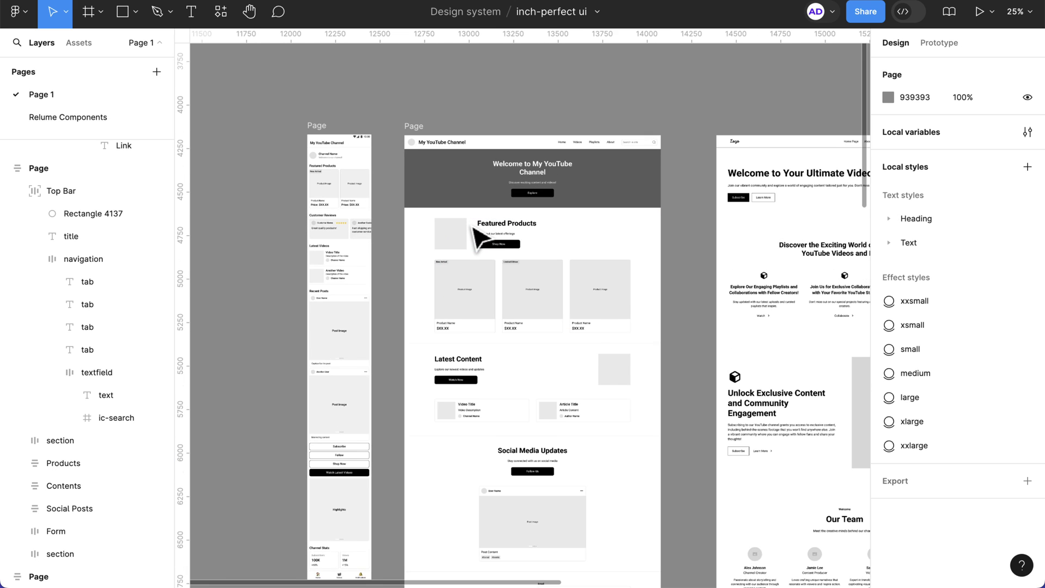
{"action": "scroll", "coordinate": [481, 237], "scroll_direction": "up", "scroll_amount": 2}
{"action": "scroll", "coordinate": [480, 237], "scroll_direction": "up", "scroll_amount": 2}
{"action": "scroll", "coordinate": [480, 237], "scroll_direction": "up", "scroll_amount": 1}
{"action": "scroll", "coordinate": [481, 234], "scroll_direction": "down", "scroll_amount": 1}
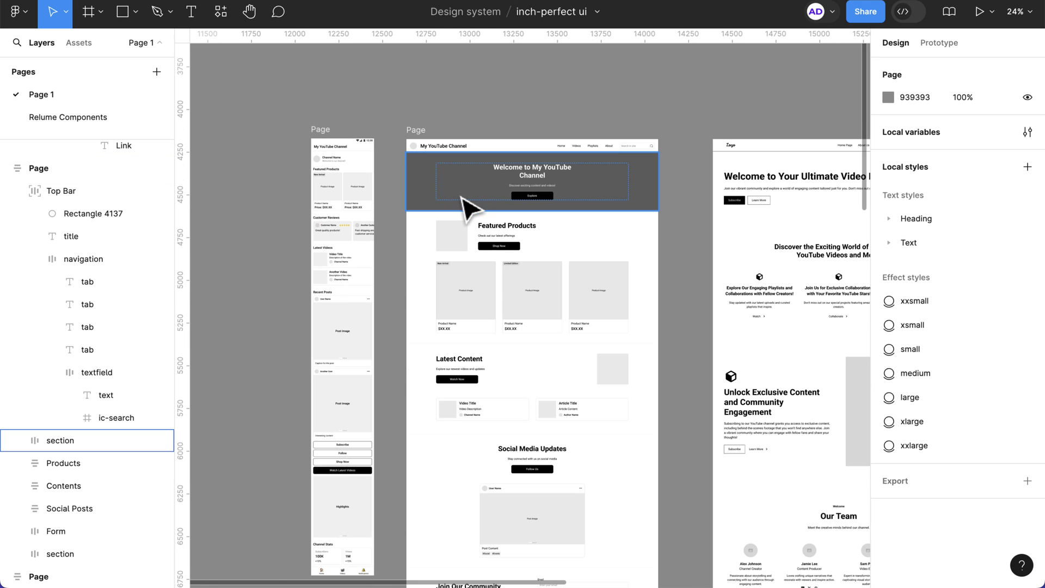
{"action": "scroll", "coordinate": [481, 235], "scroll_direction": "down", "scroll_amount": 2}
{"action": "scroll", "coordinate": [480, 234], "scroll_direction": "down", "scroll_amount": 2}
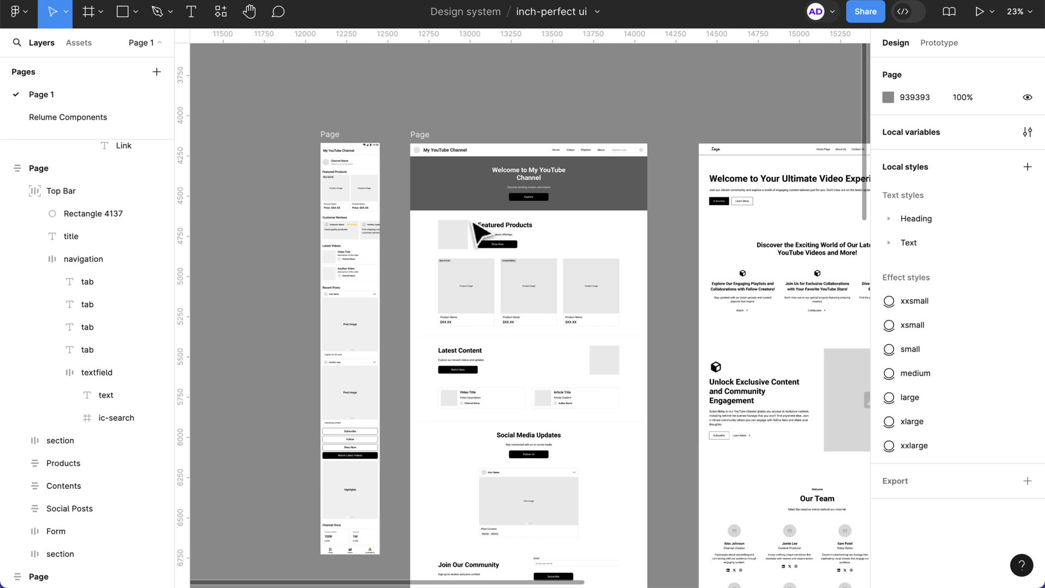
{"action": "left_click", "coordinate": [480, 234]}
{"action": "scroll", "coordinate": [481, 241], "scroll_direction": "down", "scroll_amount": 2}
{"action": "scroll", "coordinate": [487, 245], "scroll_direction": "down", "scroll_amount": 1}
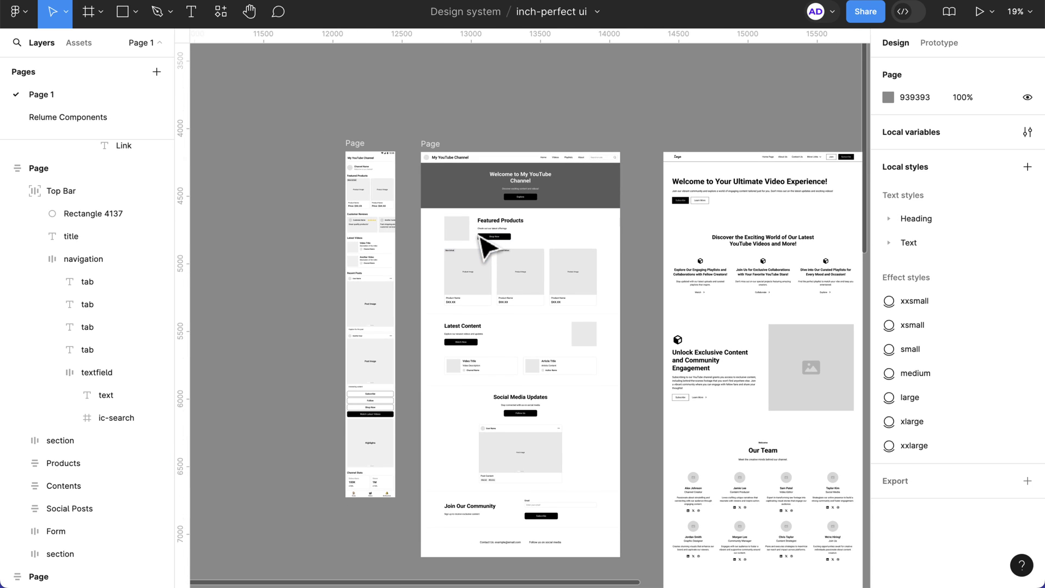
{"action": "scroll", "coordinate": [486, 245], "scroll_direction": "down", "scroll_amount": 1}
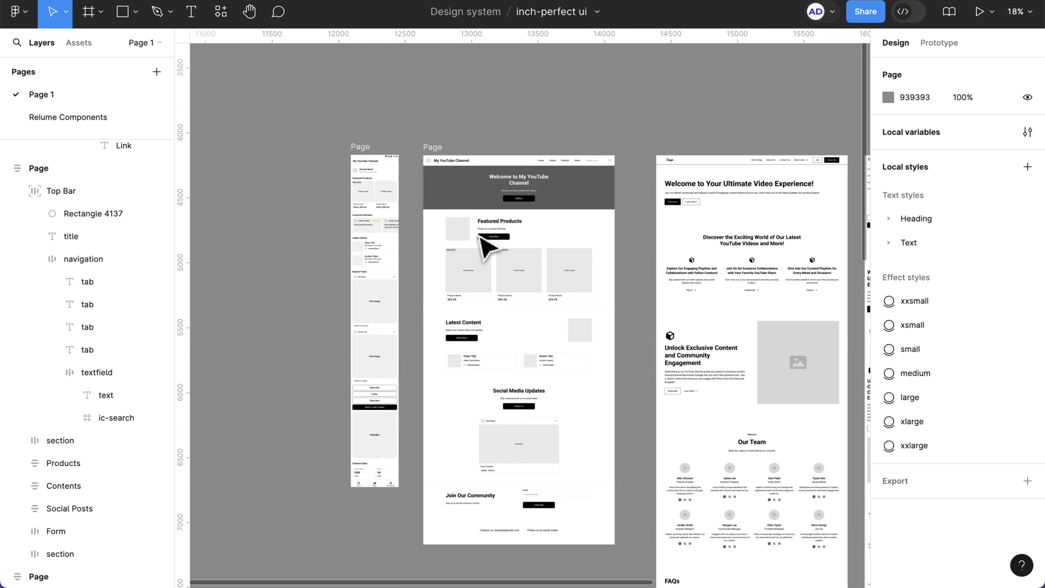
{"action": "scroll", "coordinate": [486, 245], "scroll_direction": "right", "scroll_amount": 5}
{"action": "left_click", "coordinate": [554, 262]}
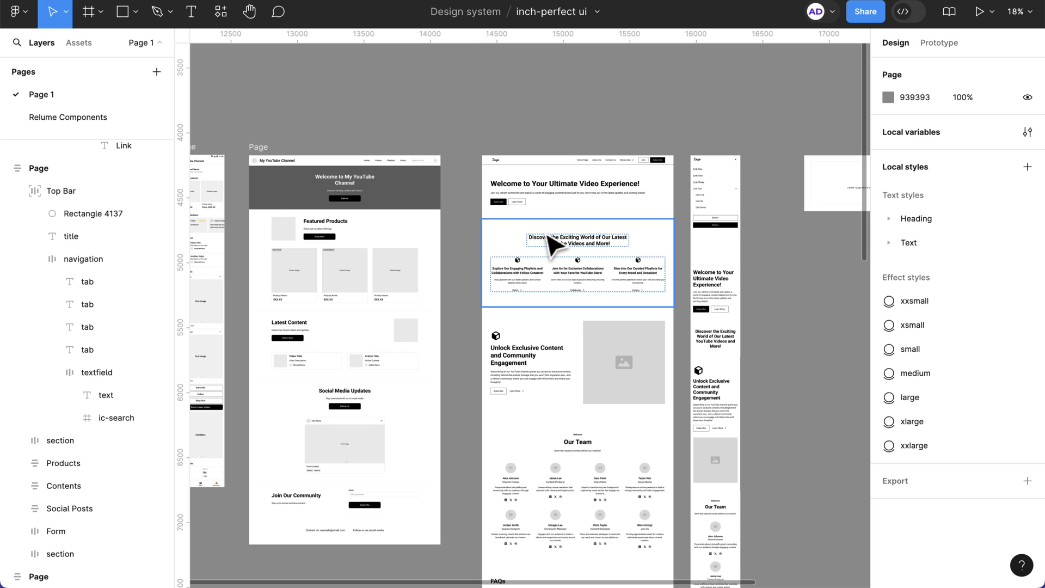
{"action": "scroll", "coordinate": [554, 243], "scroll_direction": "down", "scroll_amount": 3}
{"action": "scroll", "coordinate": [571, 279], "scroll_direction": "down", "scroll_amount": 3}
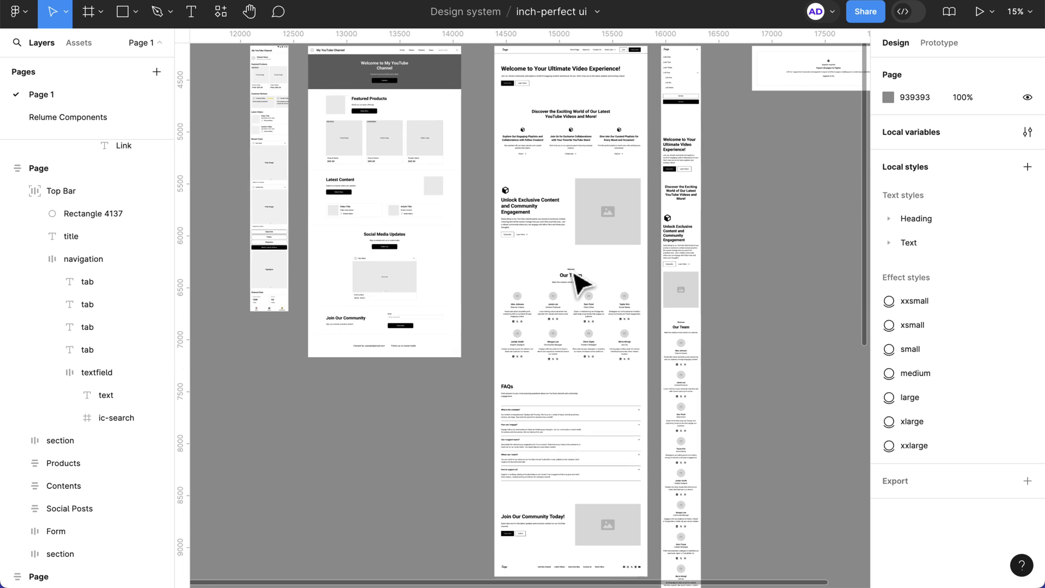
{"action": "scroll", "coordinate": [573, 282], "scroll_direction": "up", "scroll_amount": 3}
{"action": "scroll", "coordinate": [441, 237], "scroll_direction": "up", "scroll_amount": 5}
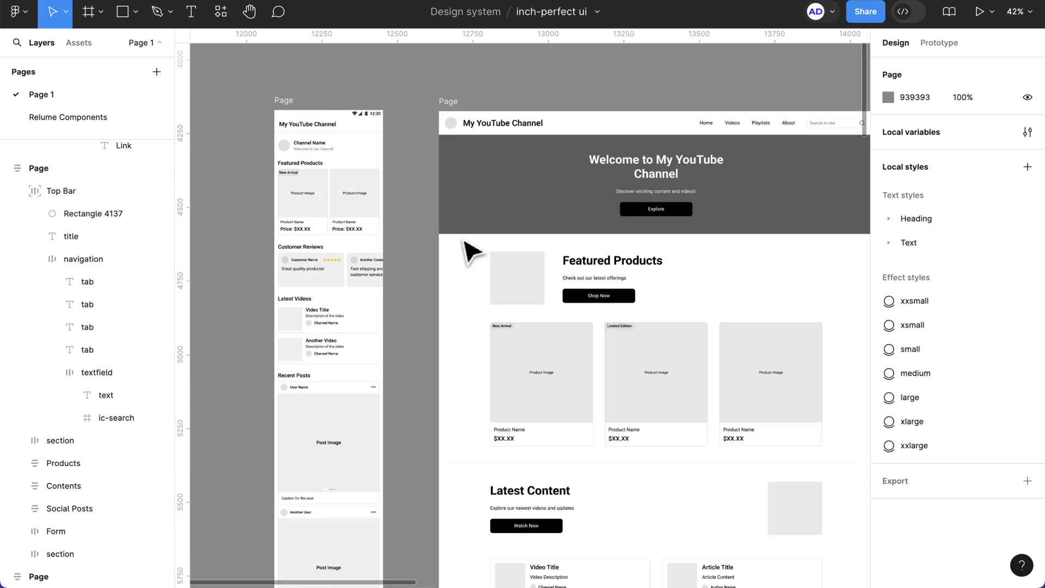
{"action": "scroll", "coordinate": [465, 246], "scroll_direction": "up", "scroll_amount": 3}
{"action": "scroll", "coordinate": [470, 248], "scroll_direction": "down", "scroll_amount": 1}
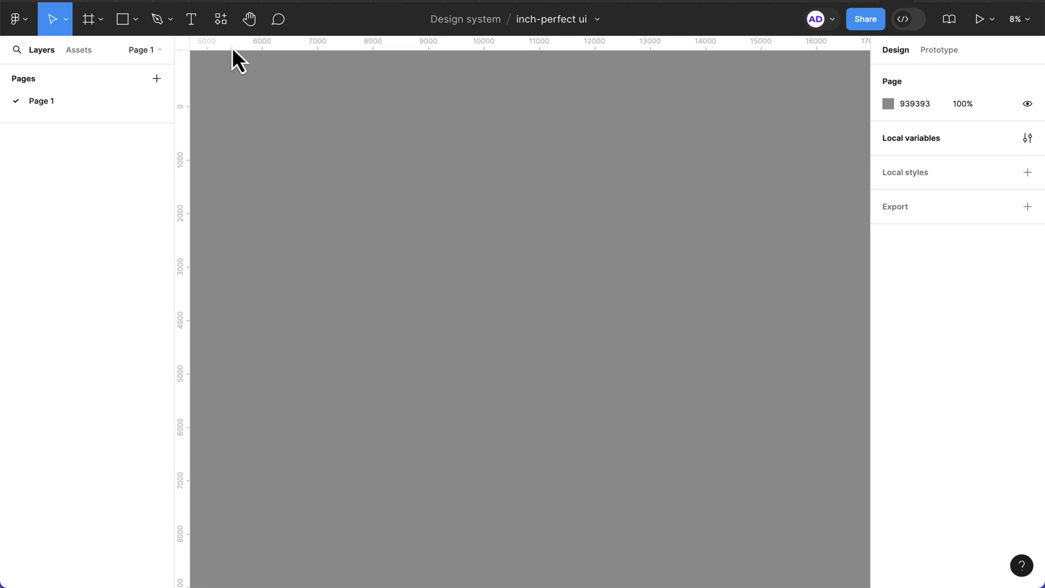
Step: Run the Wireframe Designer plugin from the Resources plugins list
{"action": "left_click", "coordinate": [222, 21]}
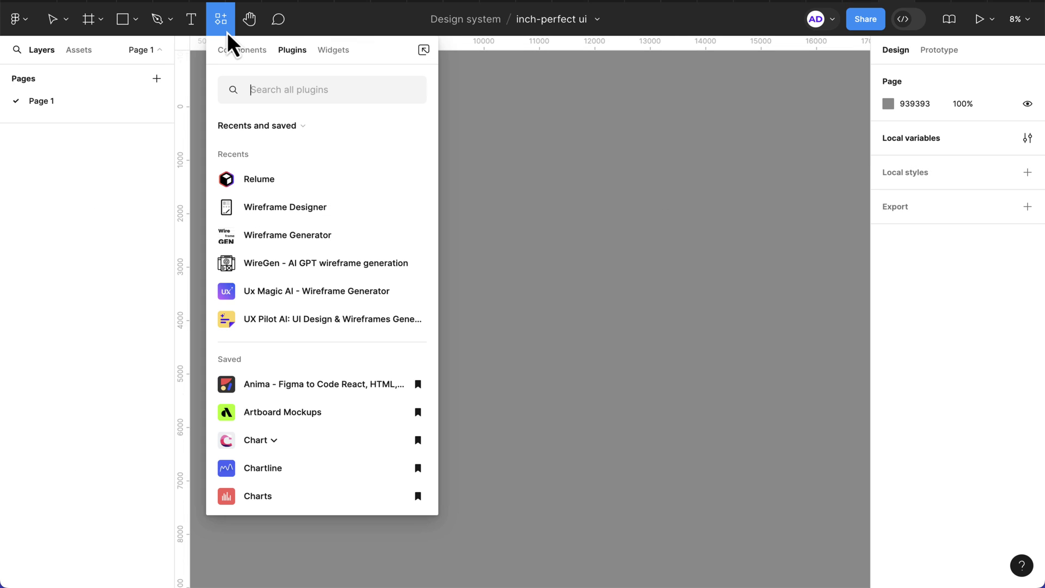
{"action": "left_click", "coordinate": [230, 50]}
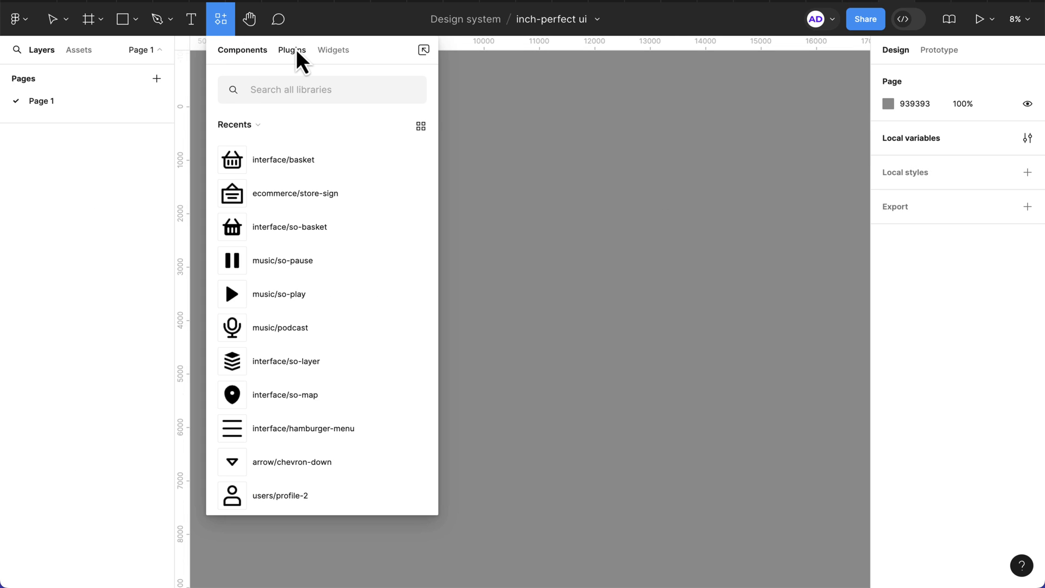
{"action": "left_click", "coordinate": [292, 50]}
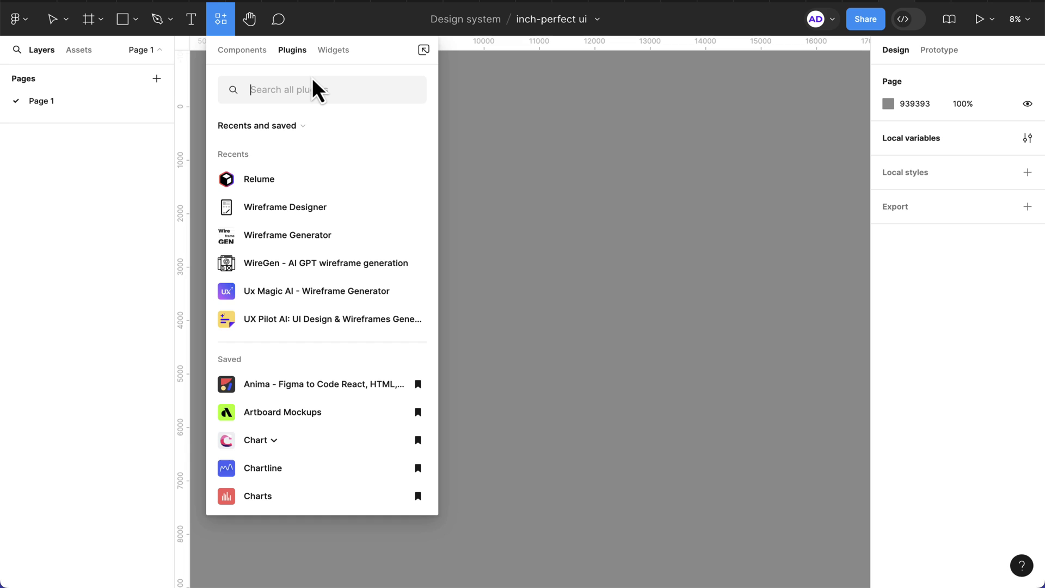
{"action": "type", "text": "wirefra"}
{"action": "type", "text": "me des"}
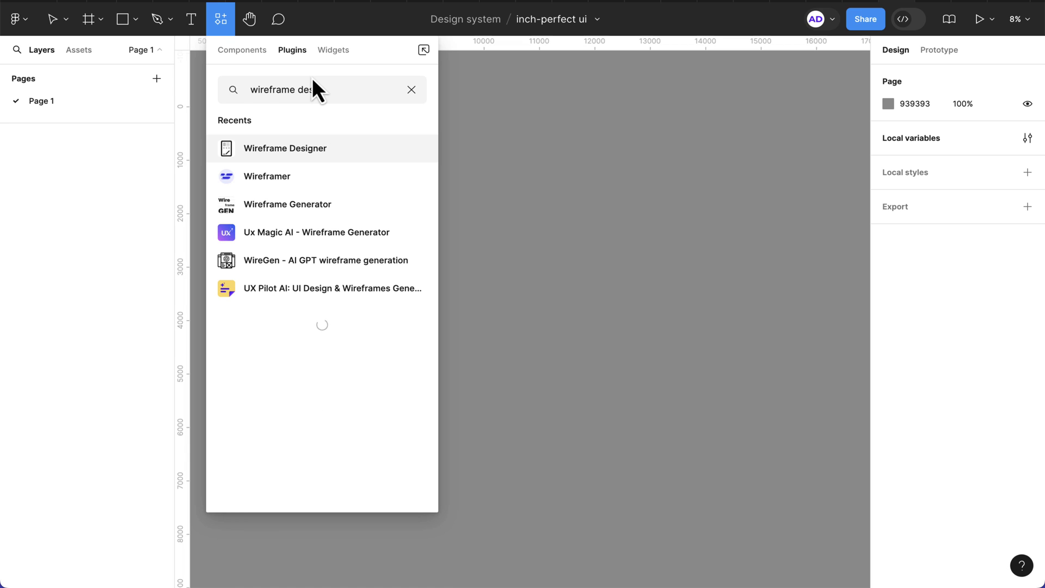
{"action": "type", "text": "i"}
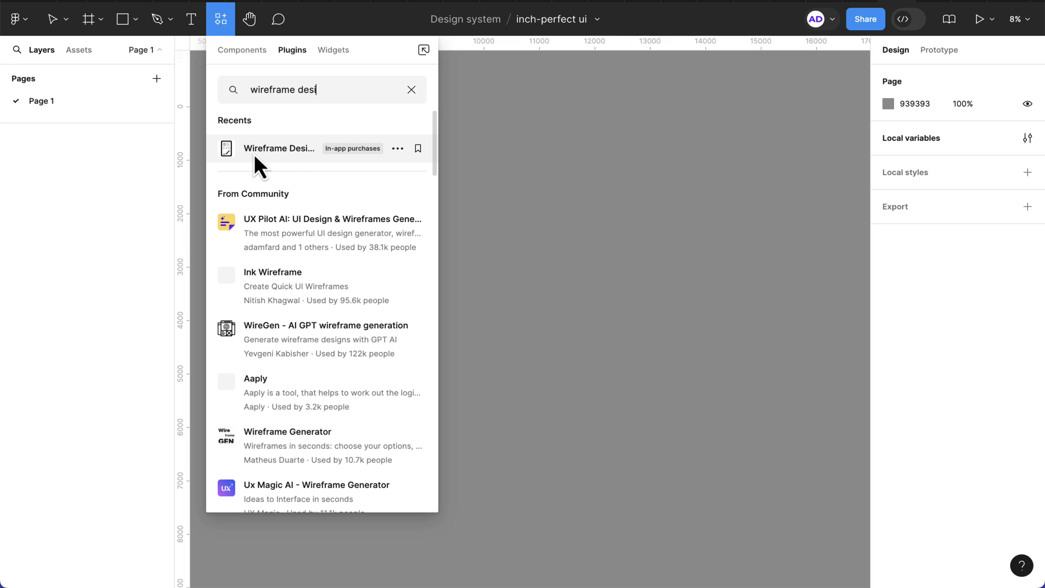
{"action": "left_click", "coordinate": [268, 150]}
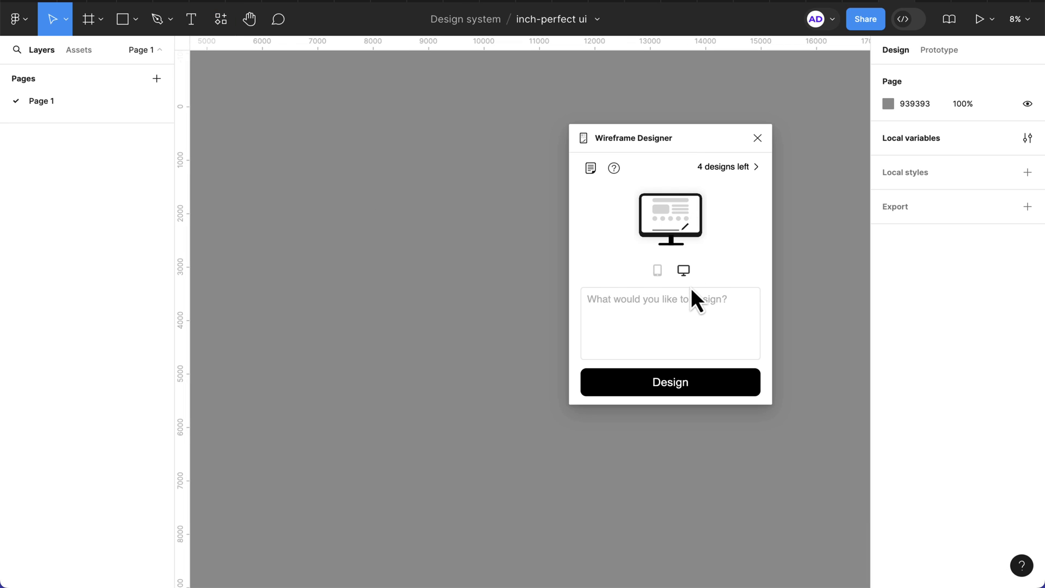
Step: Describe a YouTube channel landing page, set the device to mobile, and start designing
{"action": "left_click", "coordinate": [679, 320]}
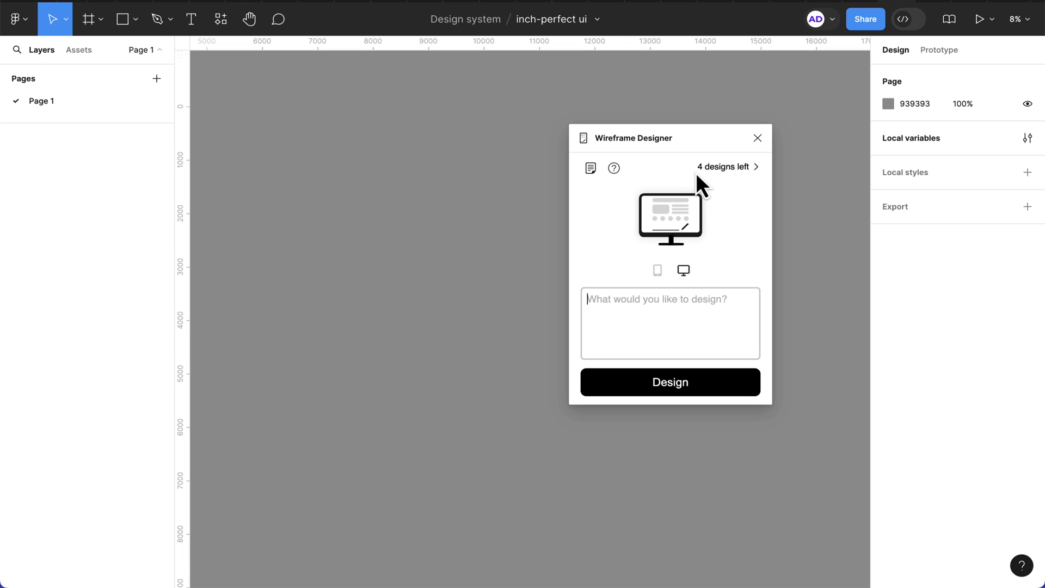
{"action": "left_click", "coordinate": [668, 317]}
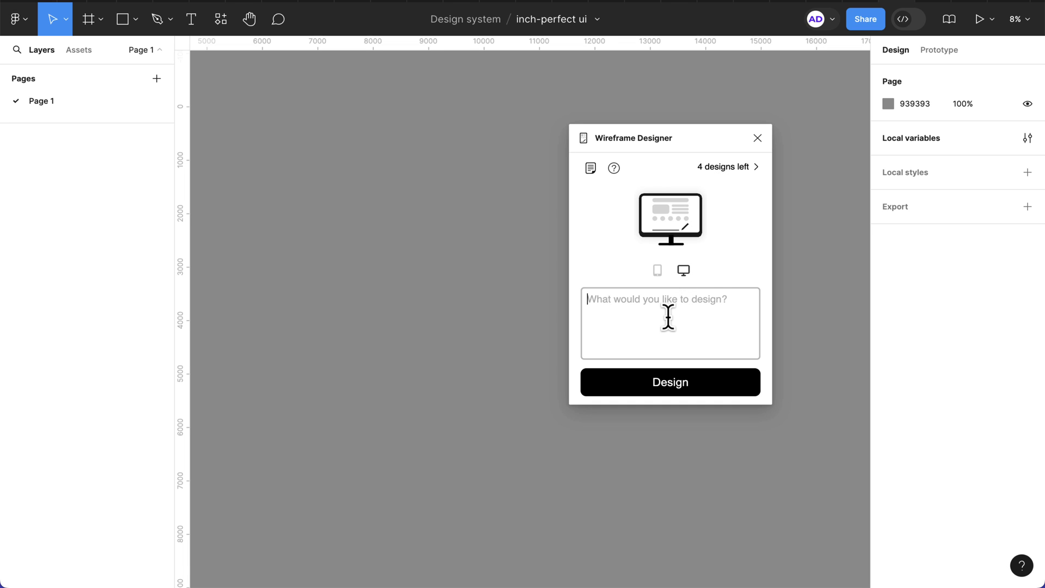
{"action": "type", "text": "Create a landing page for my y"}
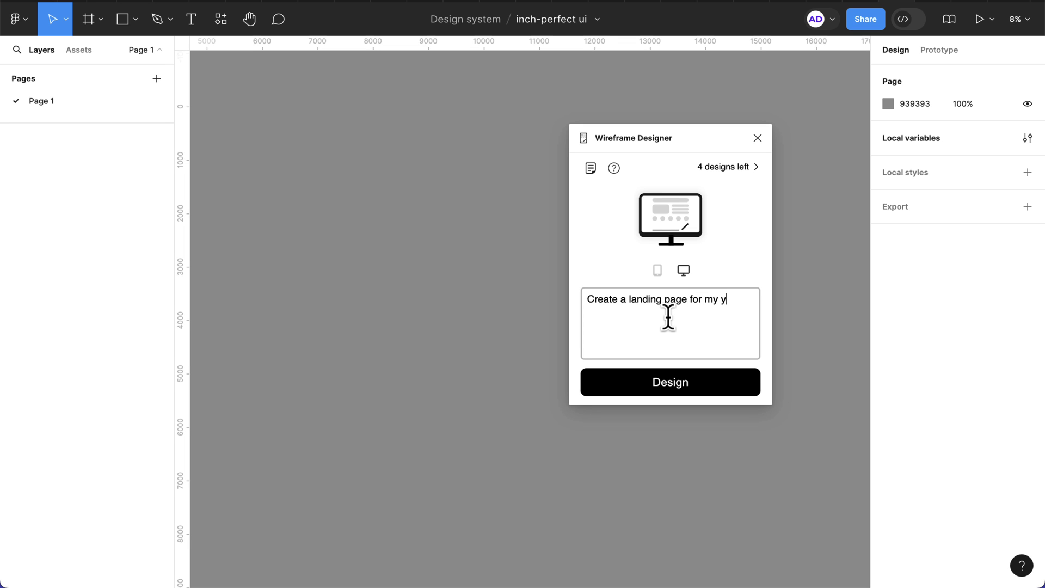
{"action": "type", "text": "outube channel"}
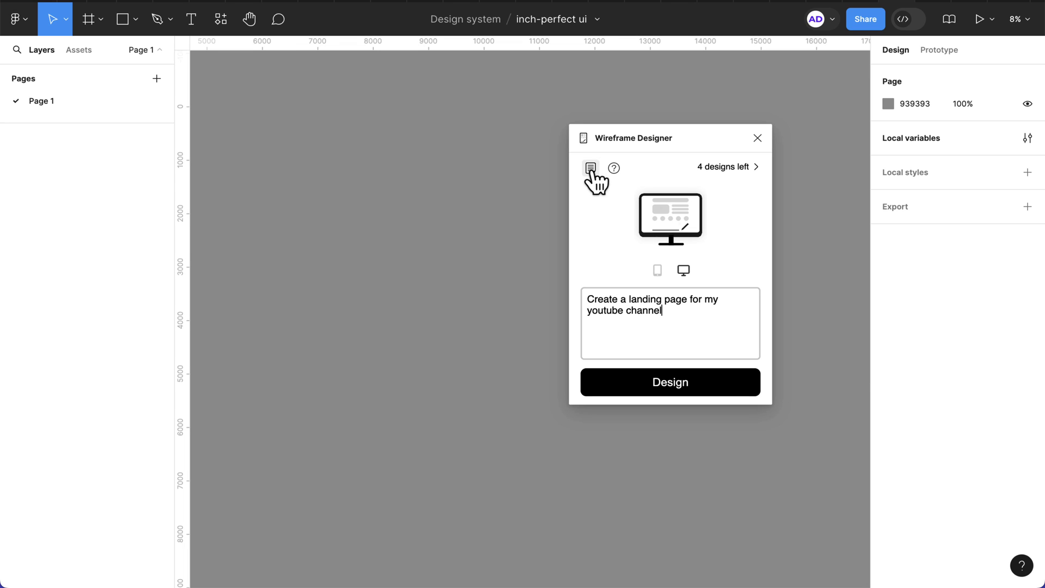
{"action": "left_click", "coordinate": [658, 271]}
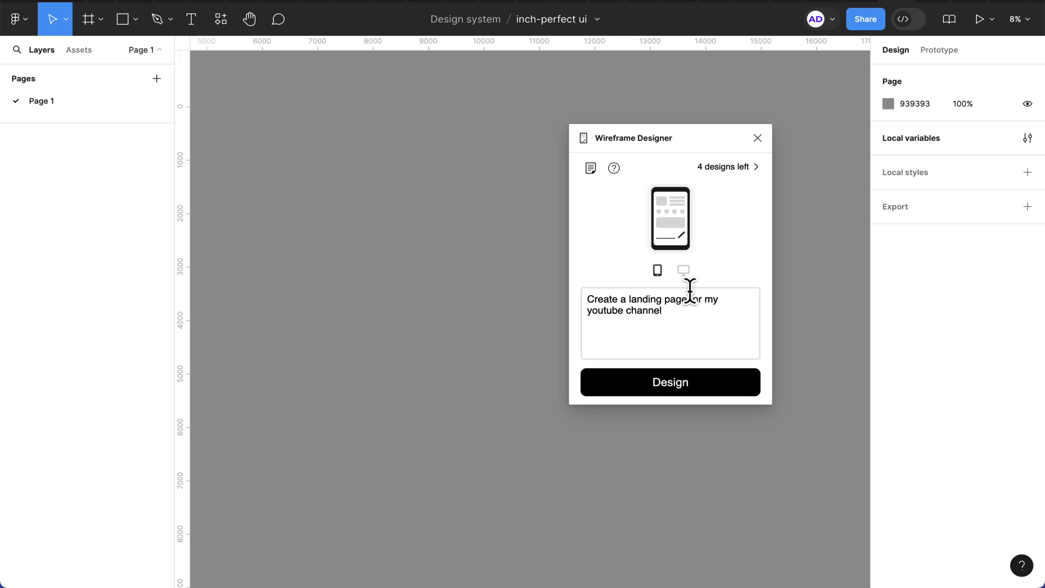
{"action": "left_click", "coordinate": [680, 383]}
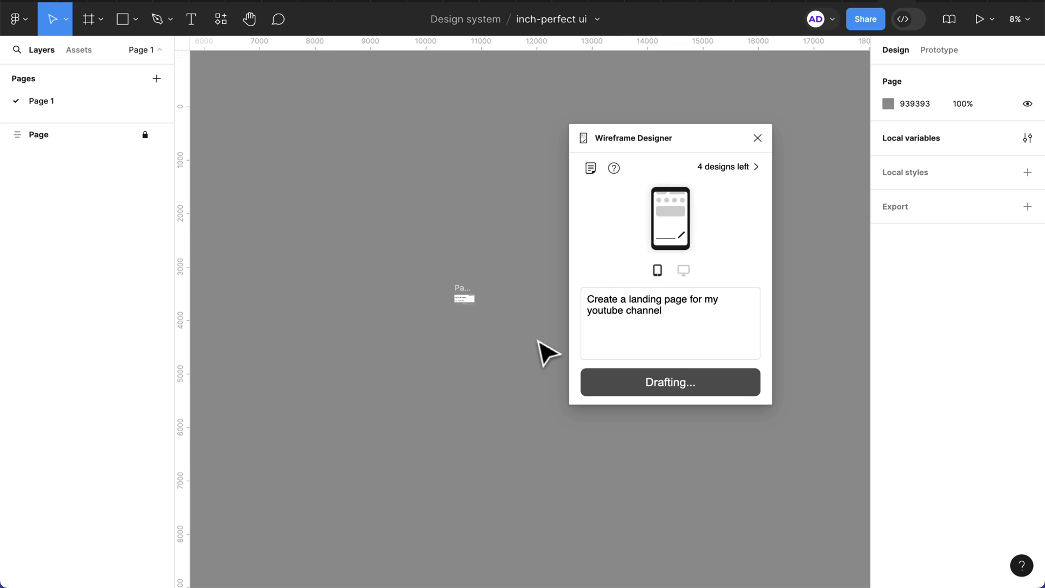
{"action": "scroll", "coordinate": [478, 333], "scroll_direction": "up", "scroll_amount": 3}
{"action": "scroll", "coordinate": [478, 333], "scroll_direction": "up", "scroll_amount": 3}
{"action": "scroll", "coordinate": [478, 334], "scroll_direction": "up", "scroll_amount": 3}
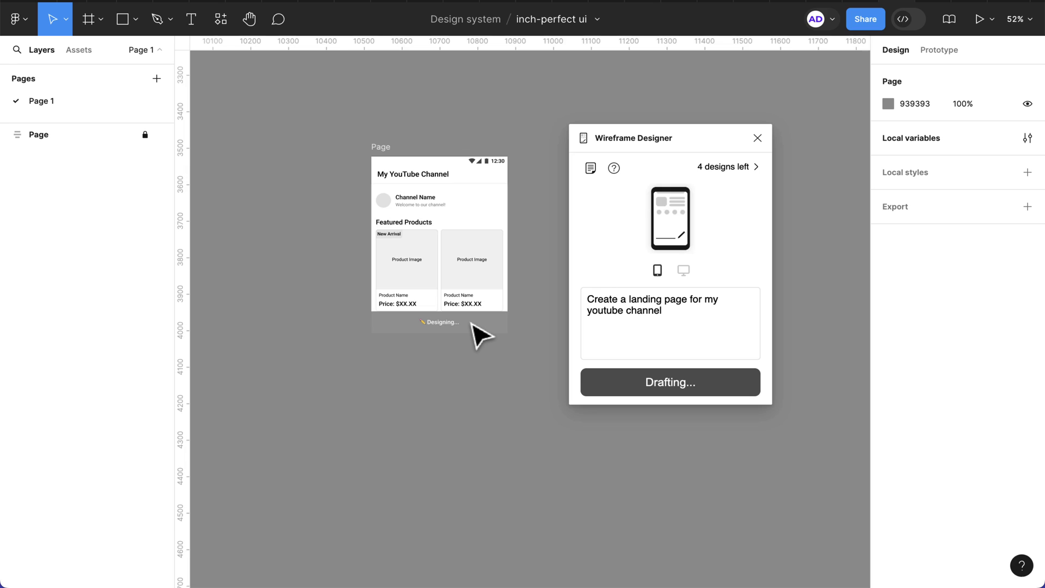
{"action": "scroll", "coordinate": [478, 334], "scroll_direction": "up", "scroll_amount": 2}
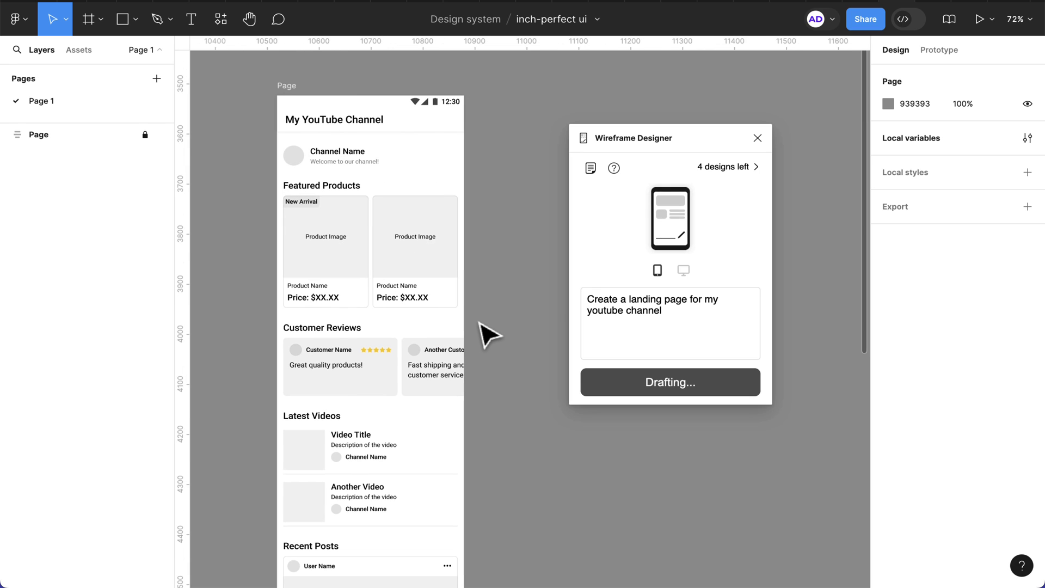
{"action": "scroll", "coordinate": [349, 214], "scroll_direction": "down", "scroll_amount": 1}
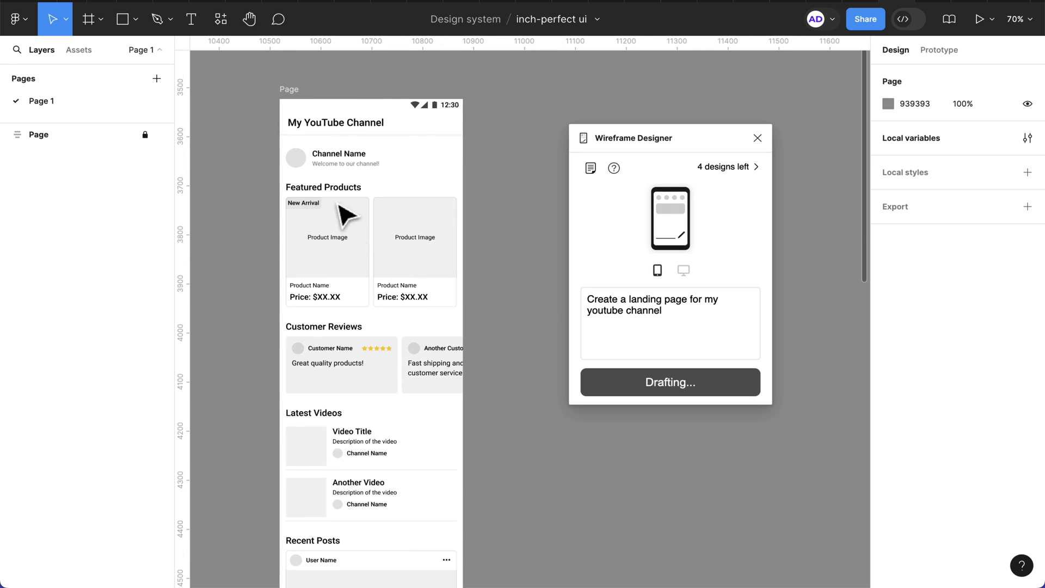
{"action": "scroll", "coordinate": [378, 458], "scroll_direction": "down", "scroll_amount": 5}
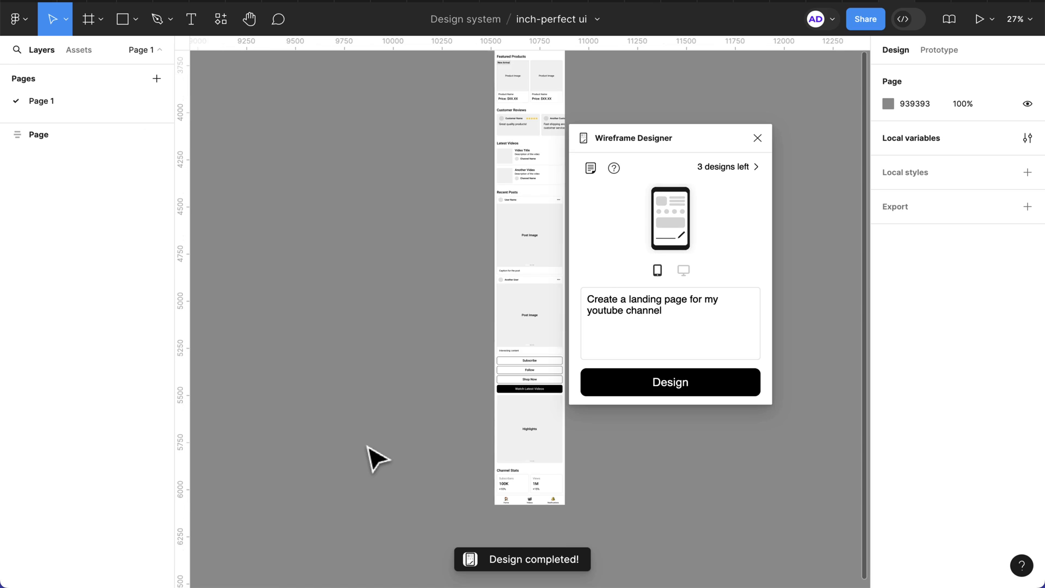
{"action": "scroll", "coordinate": [470, 392], "scroll_direction": "right", "scroll_amount": 3}
Step: Select the Highlights section of the generated mobile landing page
{"action": "left_click", "coordinate": [430, 433]}
{"action": "scroll", "coordinate": [441, 455], "scroll_direction": "up", "scroll_amount": 1}
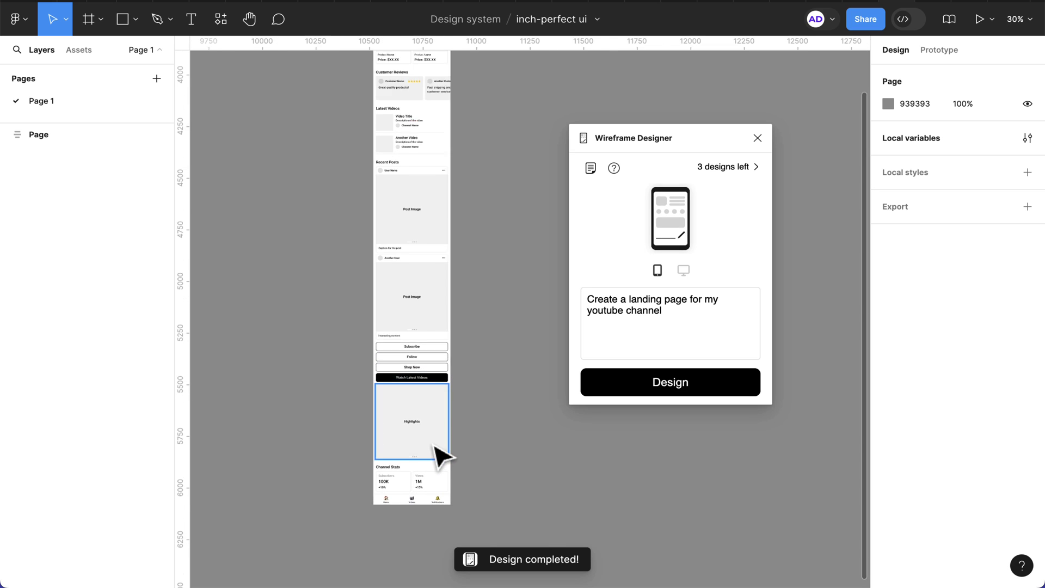
{"action": "scroll", "coordinate": [441, 455], "scroll_direction": "down", "scroll_amount": 2}
{"action": "scroll", "coordinate": [441, 245], "scroll_direction": "up", "scroll_amount": 3}
{"action": "scroll", "coordinate": [445, 222], "scroll_direction": "up", "scroll_amount": 5}
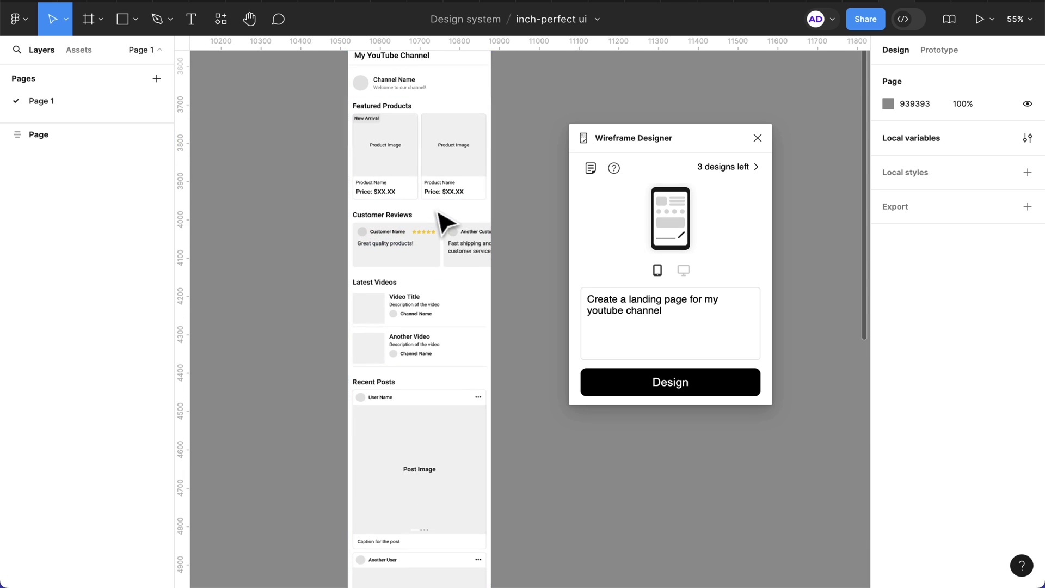
{"action": "scroll", "coordinate": [441, 221], "scroll_direction": "up", "scroll_amount": 5}
{"action": "scroll", "coordinate": [444, 224], "scroll_direction": "up", "scroll_amount": 3}
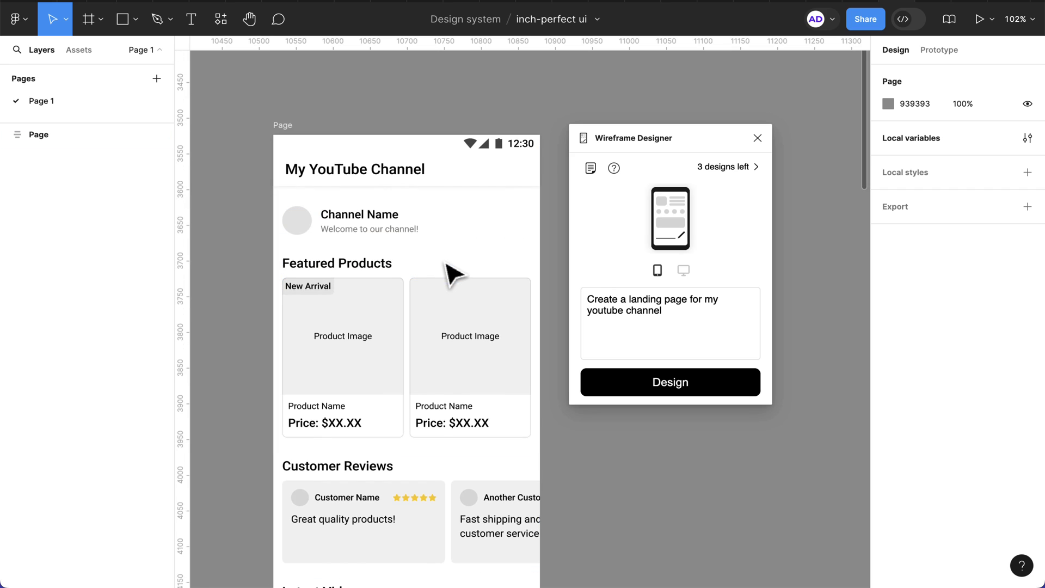
{"action": "scroll", "coordinate": [453, 274], "scroll_direction": "down", "scroll_amount": 5}
{"action": "scroll", "coordinate": [454, 274], "scroll_direction": "down", "scroll_amount": 3}
{"action": "scroll", "coordinate": [454, 273], "scroll_direction": "down", "scroll_amount": 2, "text": "ctrl"}
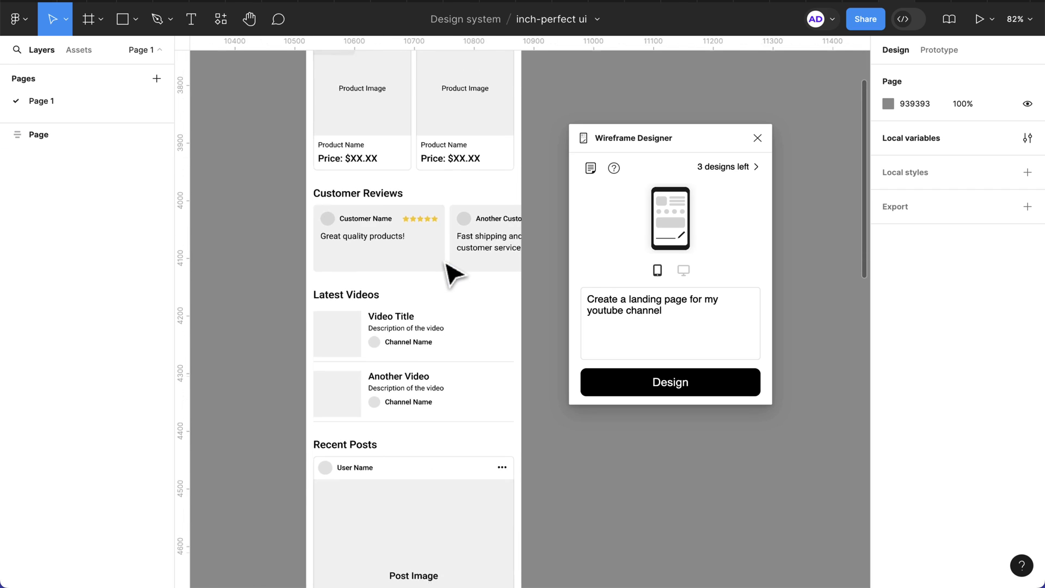
{"action": "scroll", "coordinate": [453, 274], "scroll_direction": "down", "scroll_amount": 3, "text": "ctrl"}
{"action": "scroll", "coordinate": [453, 273], "scroll_direction": "down", "scroll_amount": 3, "text": "ctrl"}
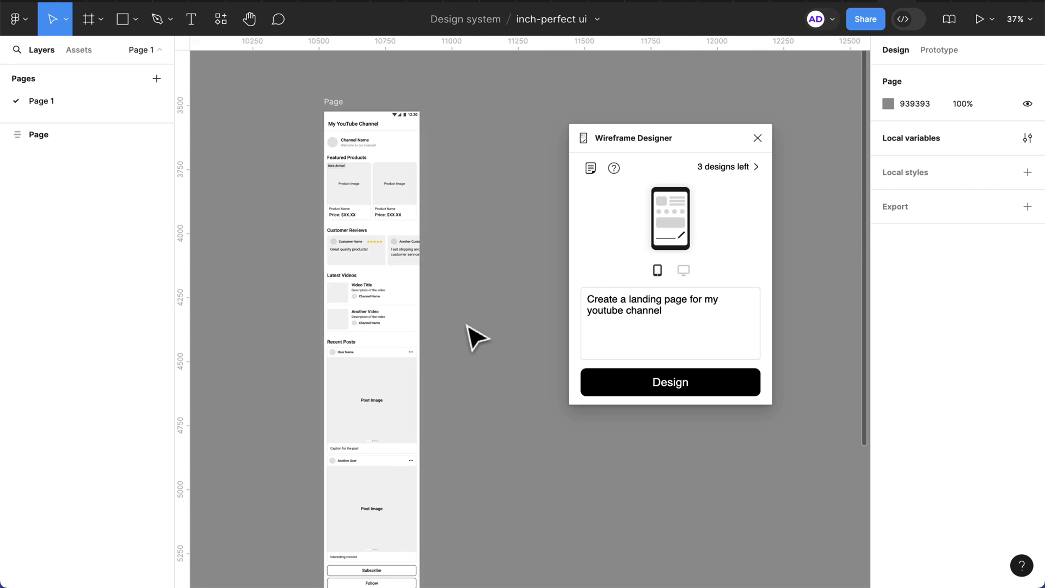
{"action": "scroll", "coordinate": [478, 338], "scroll_direction": "right", "scroll_amount": 2}
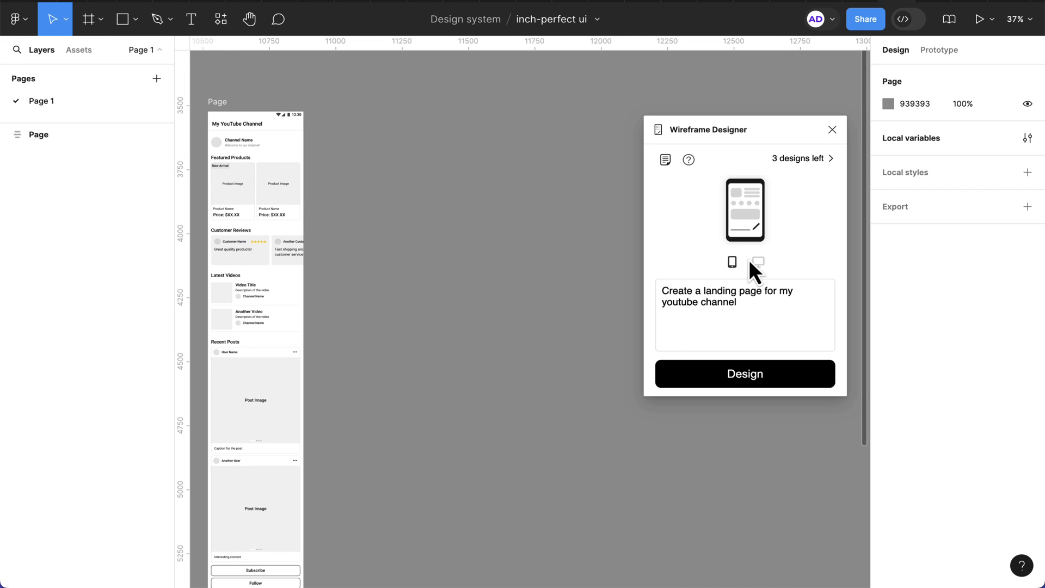
Step: Switch Wireframe Designer to desktop and generate the desktop landing page
{"action": "left_click", "coordinate": [758, 262]}
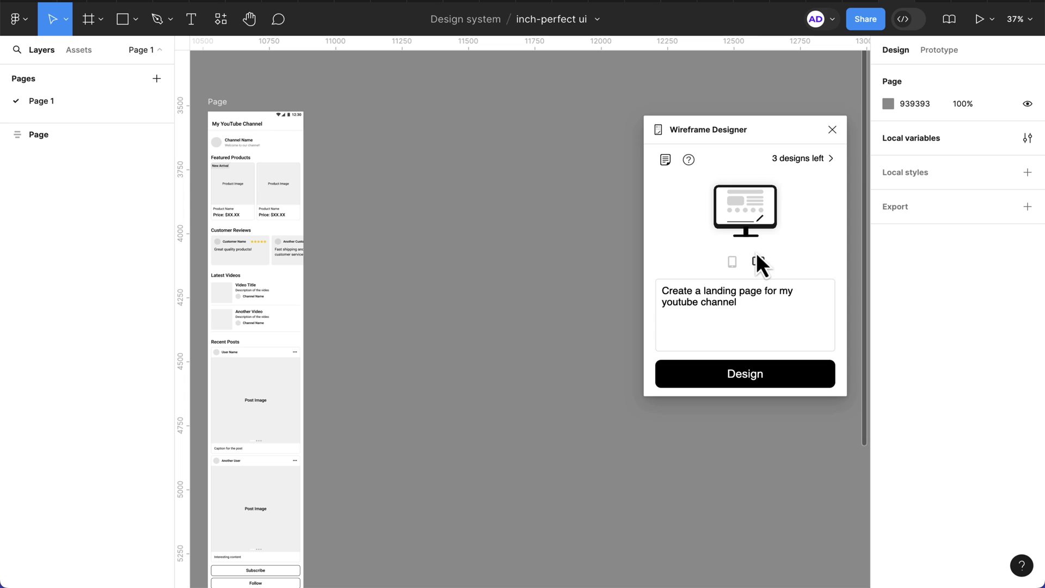
{"action": "left_click", "coordinate": [747, 373]}
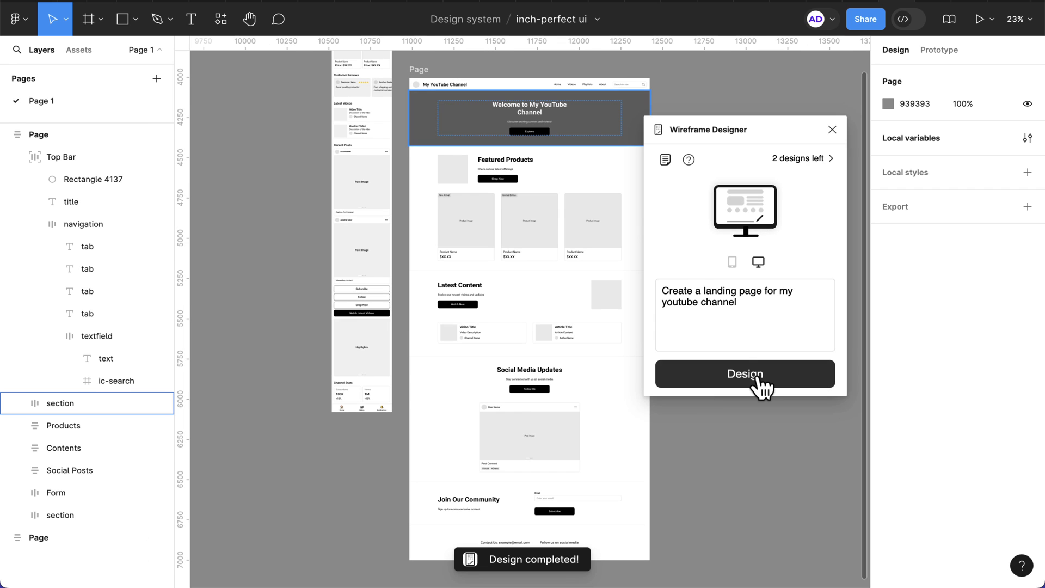
{"action": "scroll", "coordinate": [608, 216], "scroll_direction": "up", "scroll_amount": 2}
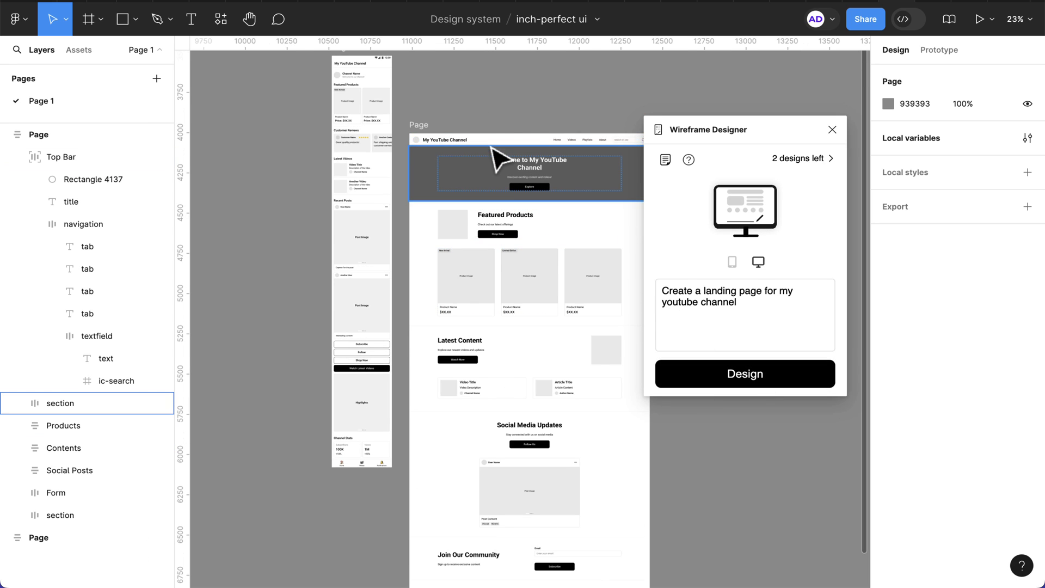
{"action": "scroll", "coordinate": [507, 229], "scroll_direction": "up", "scroll_amount": 3}
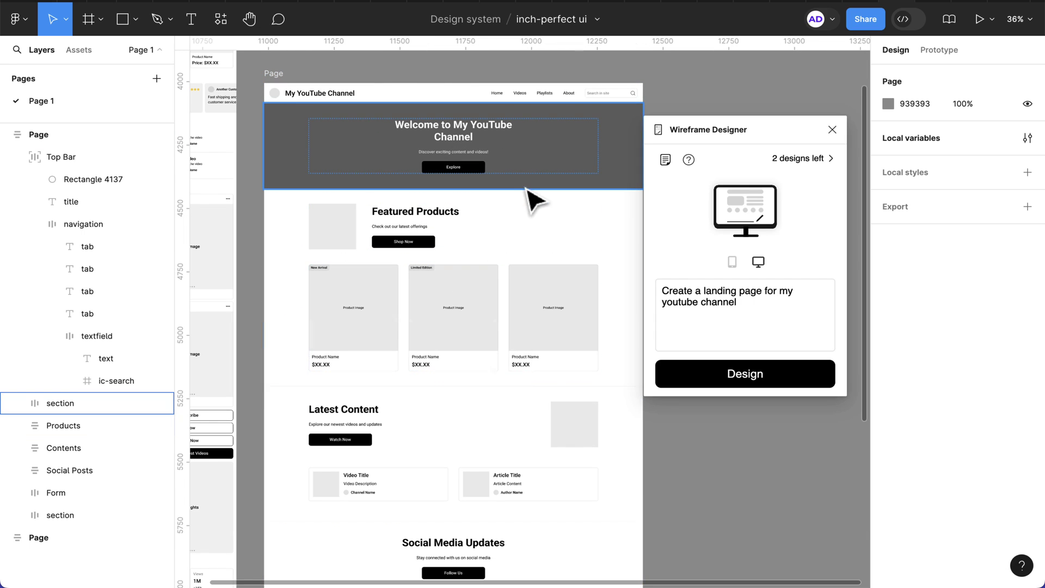
{"action": "scroll", "coordinate": [513, 276], "scroll_direction": "down", "scroll_amount": 2}
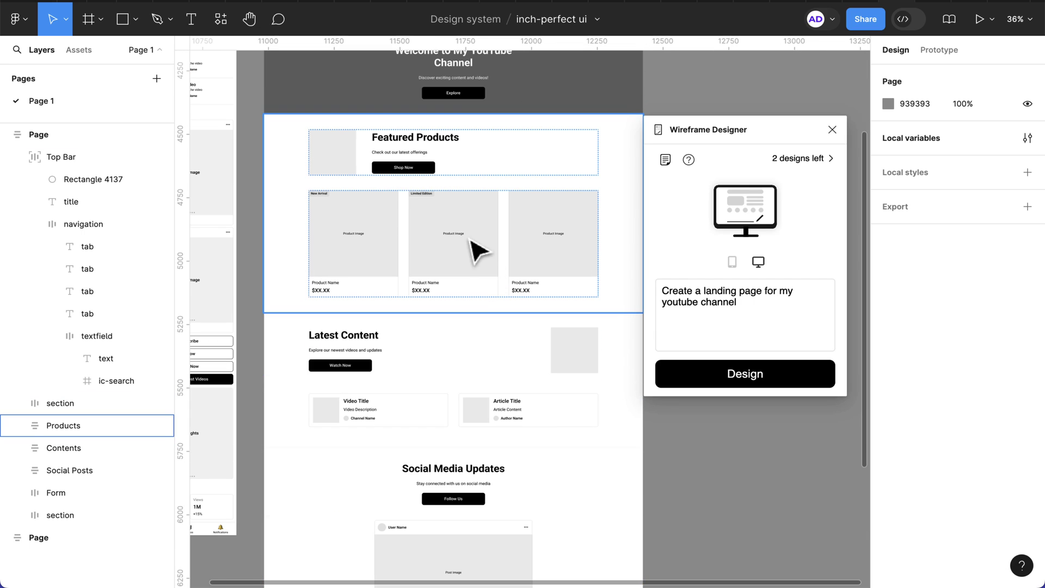
{"action": "scroll", "coordinate": [434, 262], "scroll_direction": "down", "scroll_amount": 4}
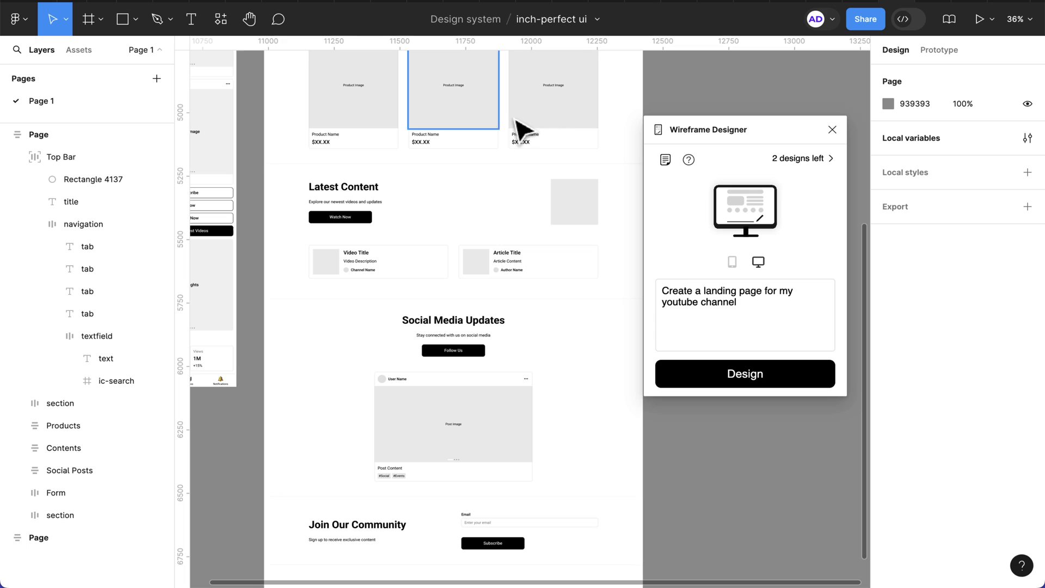
{"action": "scroll", "coordinate": [490, 317], "scroll_direction": "down", "scroll_amount": 3}
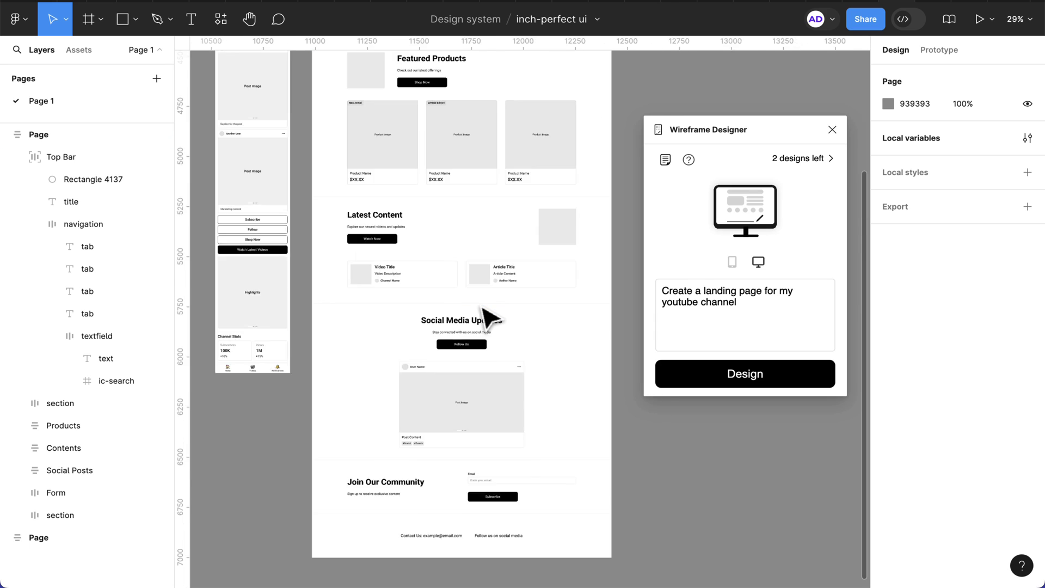
{"action": "scroll", "coordinate": [489, 316], "scroll_direction": "down", "scroll_amount": 3}
{"action": "scroll", "coordinate": [448, 123], "scroll_direction": "up", "scroll_amount": 5}
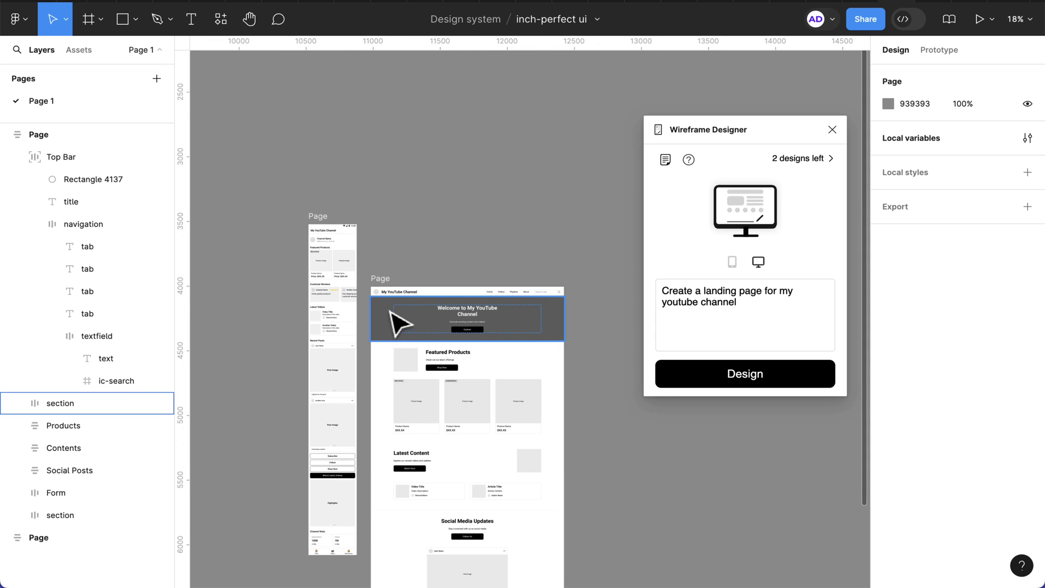
Step: Move the desktop page level with the mobile page and close Wireframe Designer
{"action": "mouse_move", "coordinate": [384, 279]}
{"action": "left_mouse_down"}
{"action": "mouse_move", "coordinate": [385, 219]}
{"action": "mouse_move", "coordinate": [382, 232]}
{"action": "left_mouse_up"}
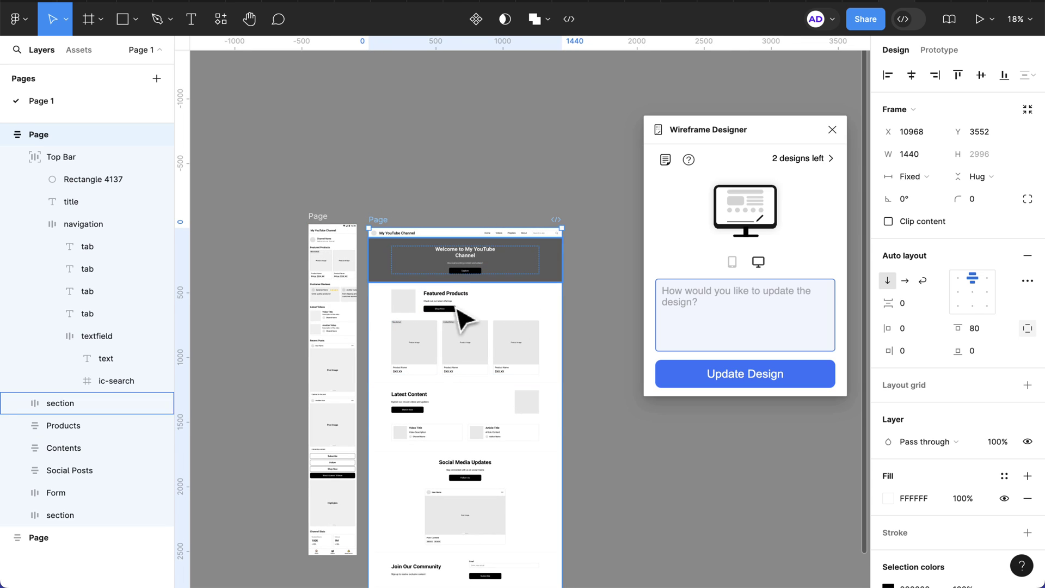
{"action": "scroll", "coordinate": [466, 400], "scroll_direction": "down", "scroll_amount": 2}
{"action": "scroll", "coordinate": [470, 409], "scroll_direction": "down", "scroll_amount": 1}
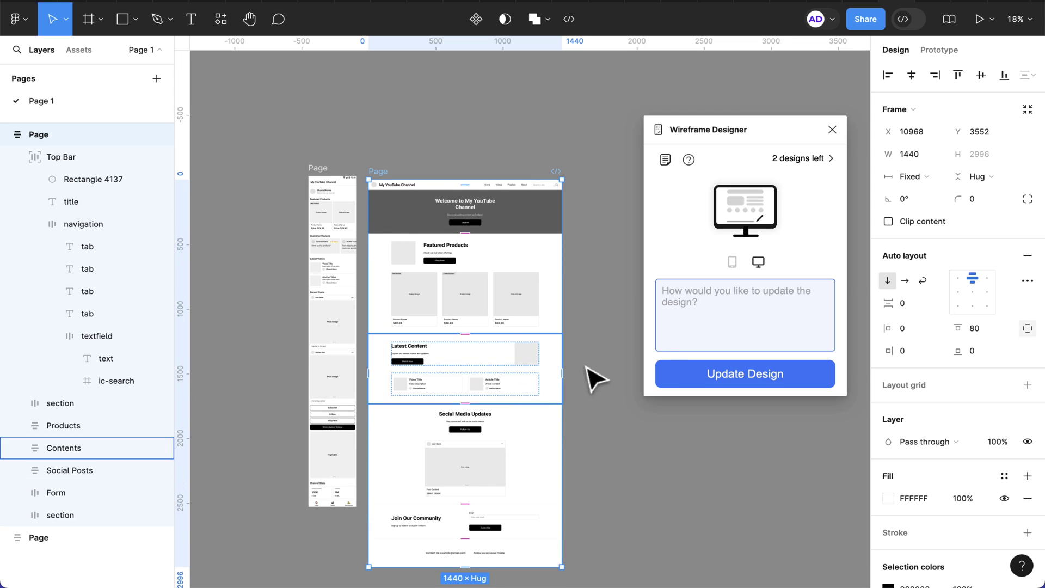
{"action": "left_click", "coordinate": [832, 130]}
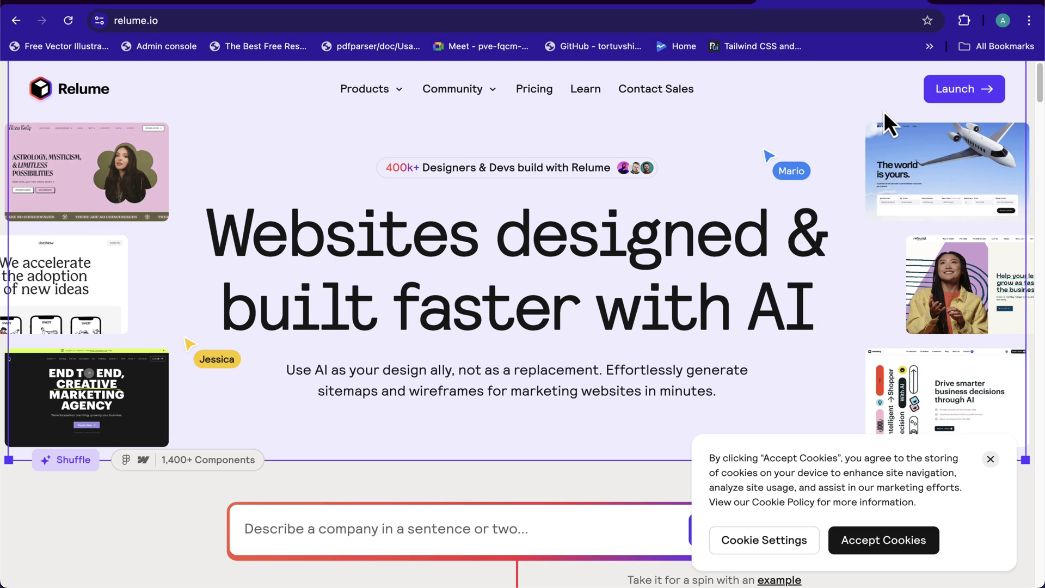
Step: Go to the Relume dashboard and create a new project
{"action": "left_click", "coordinate": [945, 95]}
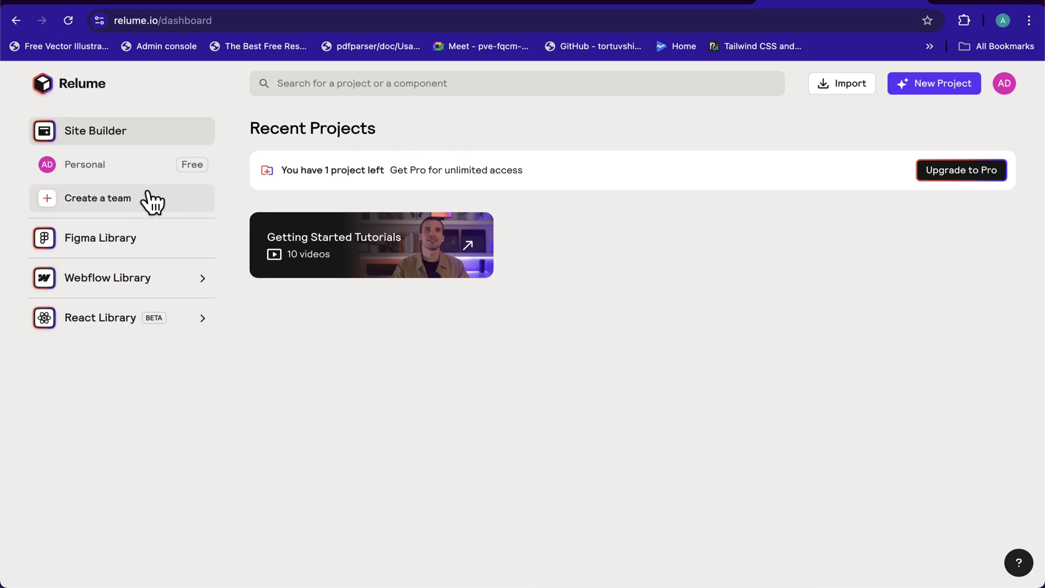
{"action": "left_click", "coordinate": [941, 87]}
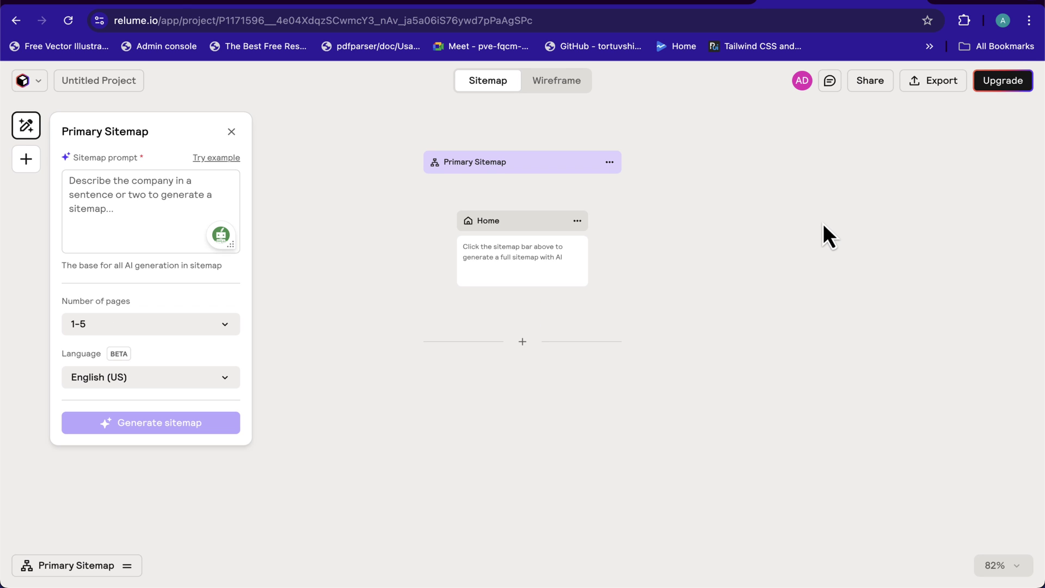
Step: Enter the YouTube channel landing page prompt, keep 1-5 pages, and generate the sitemap
{"action": "left_click", "coordinate": [165, 199]}
{"action": "type", "text": "Create a landing page for my yo"}
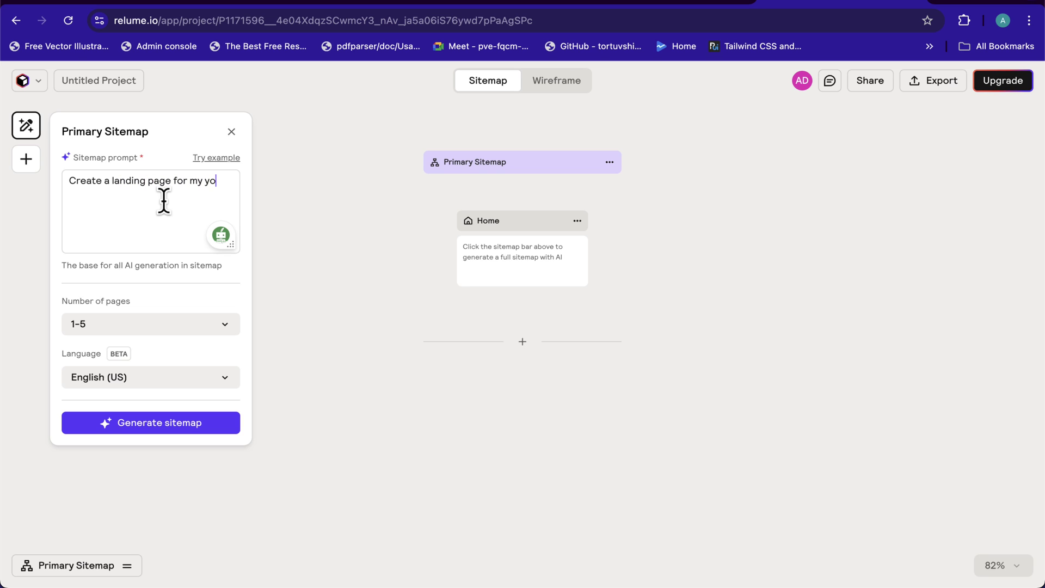
{"action": "type", "text": "utube channel"}
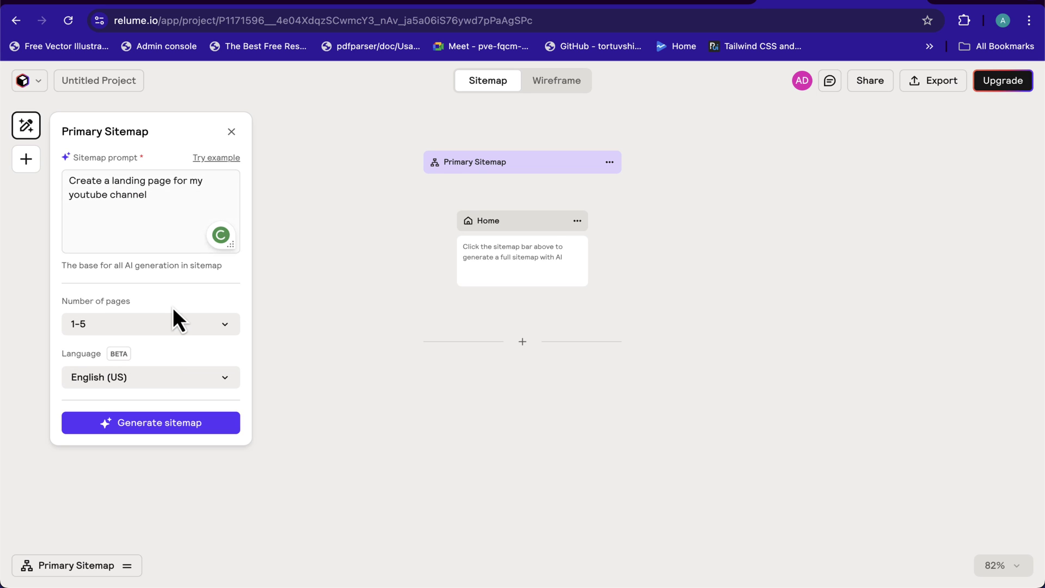
{"action": "left_click", "coordinate": [172, 324]}
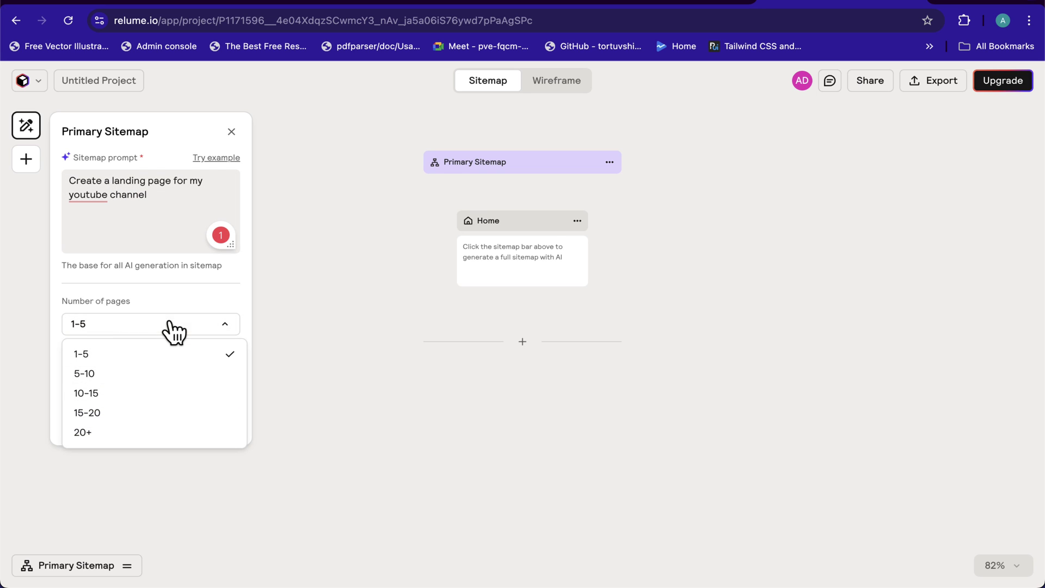
{"action": "left_click", "coordinate": [127, 354]}
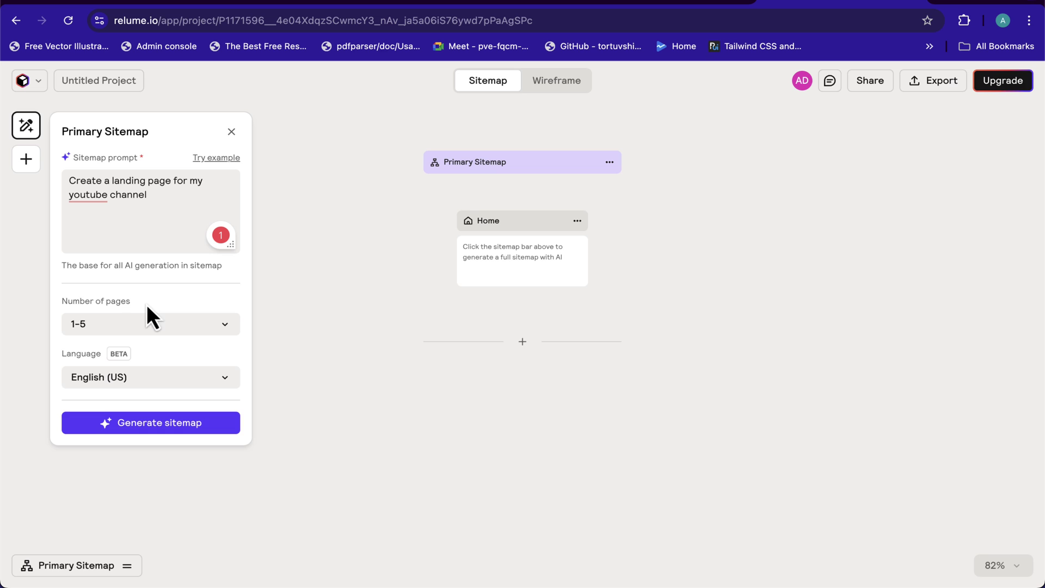
{"action": "left_click", "coordinate": [164, 434]}
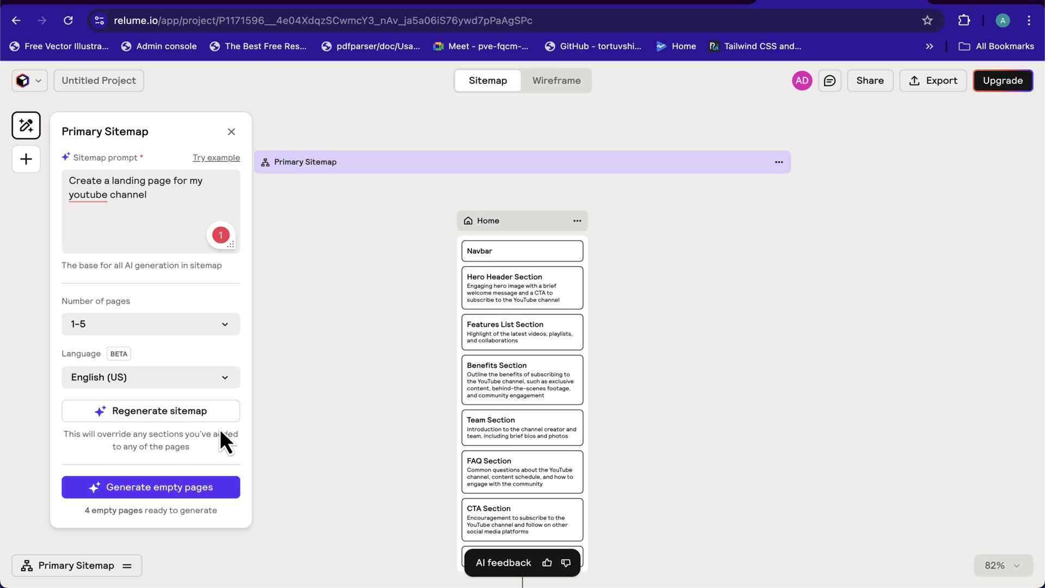
{"action": "scroll", "coordinate": [486, 312], "scroll_direction": "down", "scroll_amount": 3}
{"action": "scroll", "coordinate": [504, 362], "scroll_direction": "down", "scroll_amount": 2}
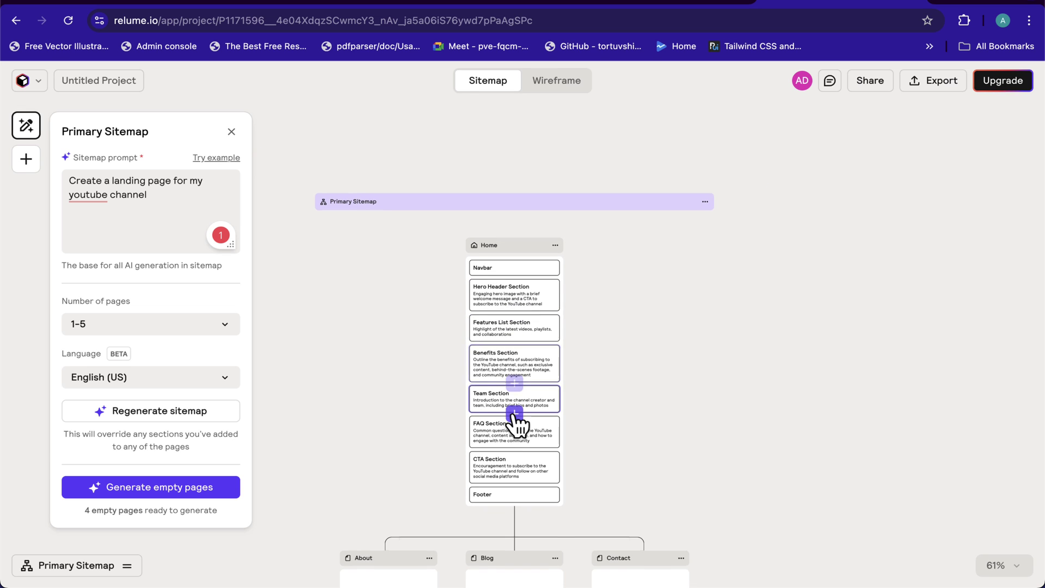
{"action": "scroll", "coordinate": [517, 422], "scroll_direction": "down", "scroll_amount": 3}
{"action": "scroll", "coordinate": [413, 433], "scroll_direction": "up", "scroll_amount": 2}
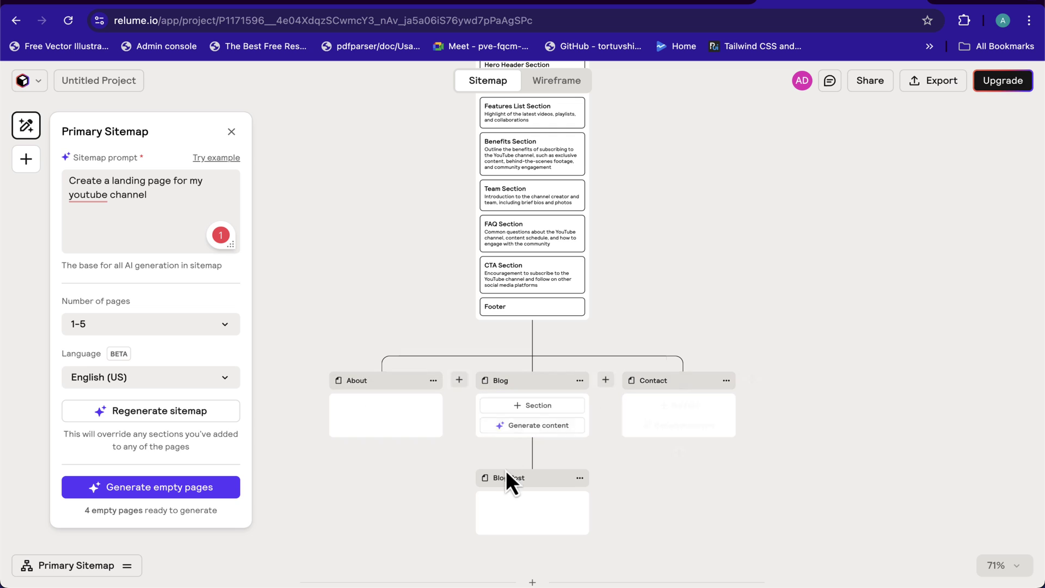
{"action": "scroll", "coordinate": [534, 464], "scroll_direction": "up", "scroll_amount": 4}
Step: Switch the Relume project to the Wireframe view
{"action": "left_click", "coordinate": [576, 85]}
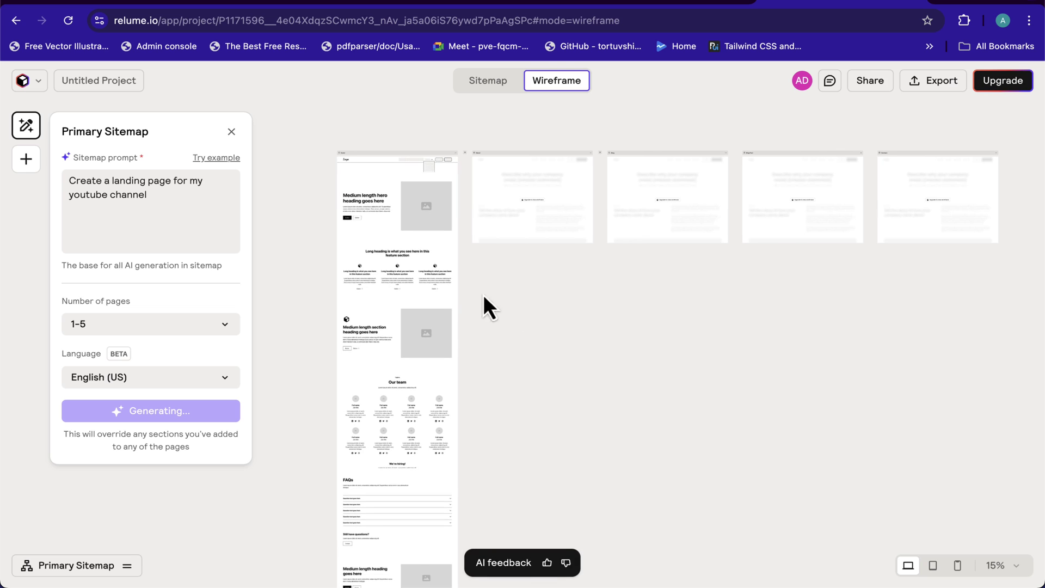
{"action": "scroll", "coordinate": [393, 211], "scroll_direction": "up", "scroll_amount": 2}
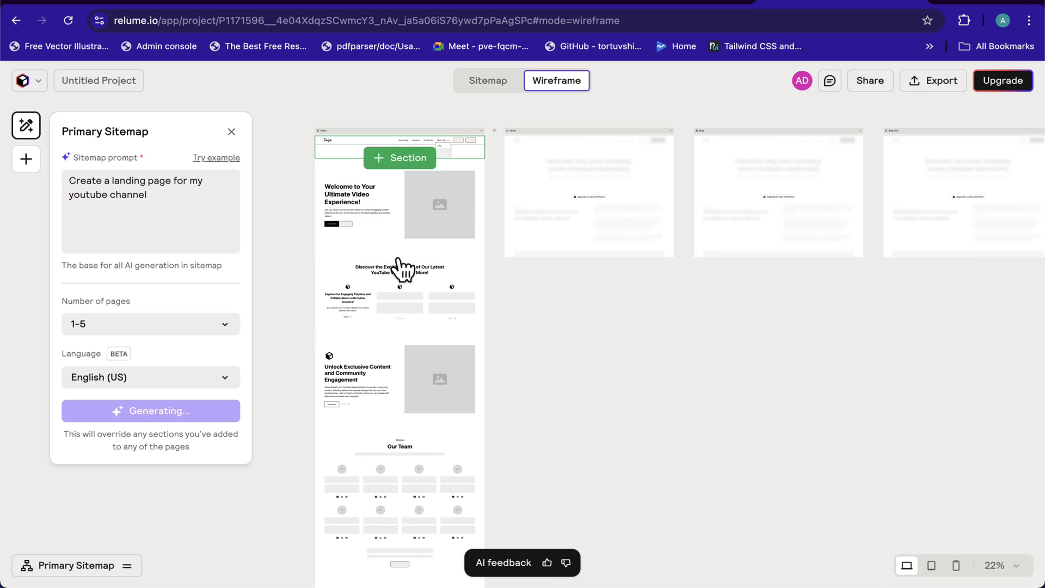
{"action": "scroll", "coordinate": [406, 268], "scroll_direction": "down", "scroll_amount": 3}
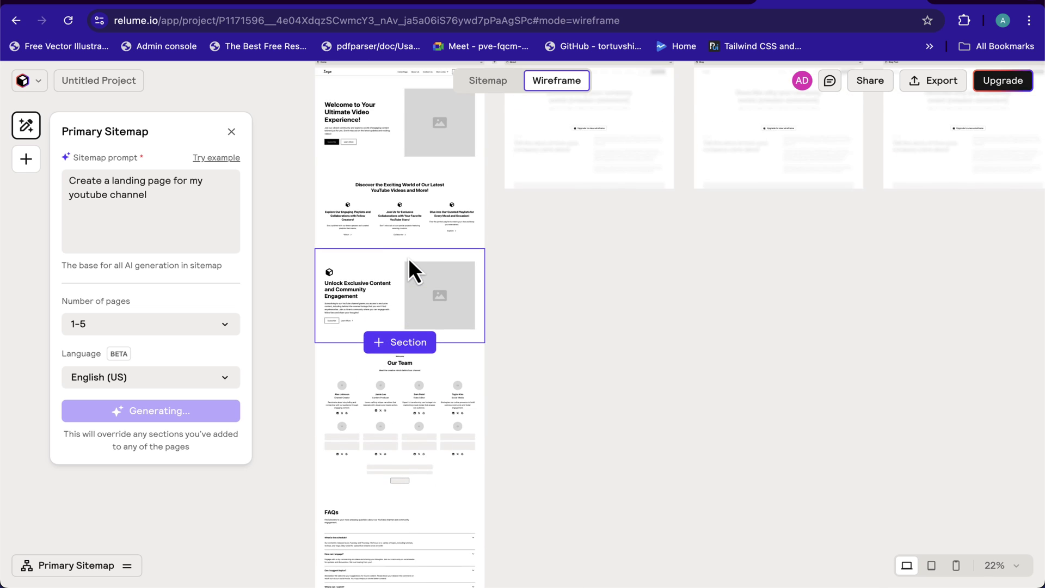
{"action": "scroll", "coordinate": [425, 325], "scroll_direction": "down", "scroll_amount": 3}
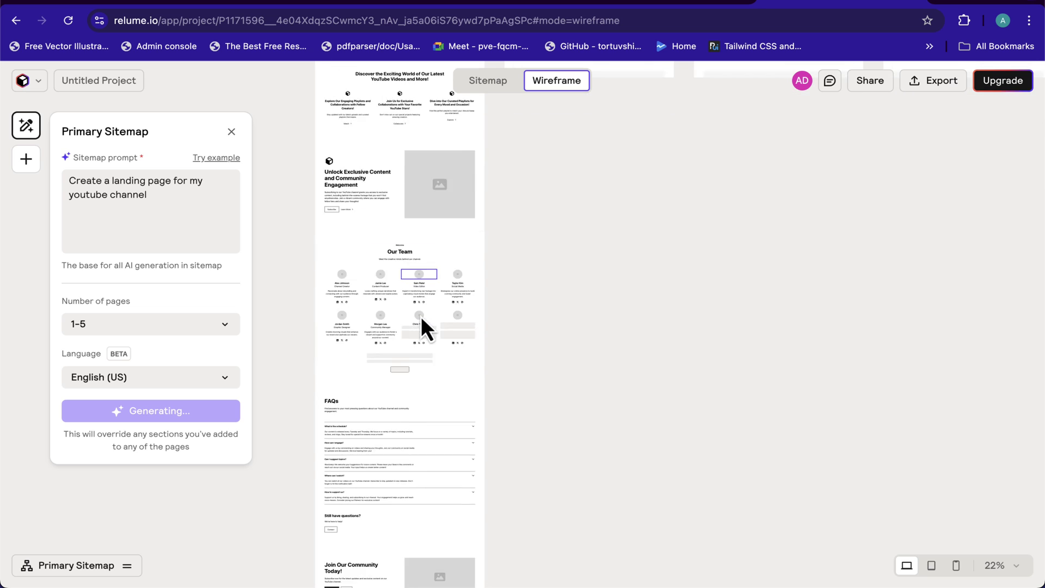
{"action": "scroll", "coordinate": [424, 327], "scroll_direction": "down", "scroll_amount": 3}
{"action": "scroll", "coordinate": [426, 332], "scroll_direction": "down", "scroll_amount": 3}
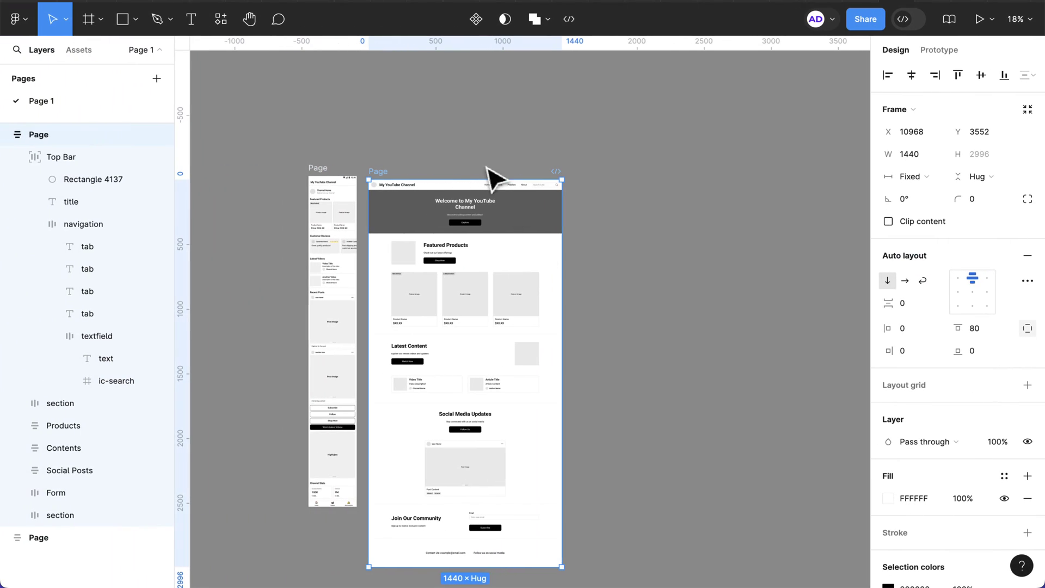
Step: Clear the canvas selection, run the Relume plugin, and open Untitled Project
{"action": "left_click", "coordinate": [315, 85]}
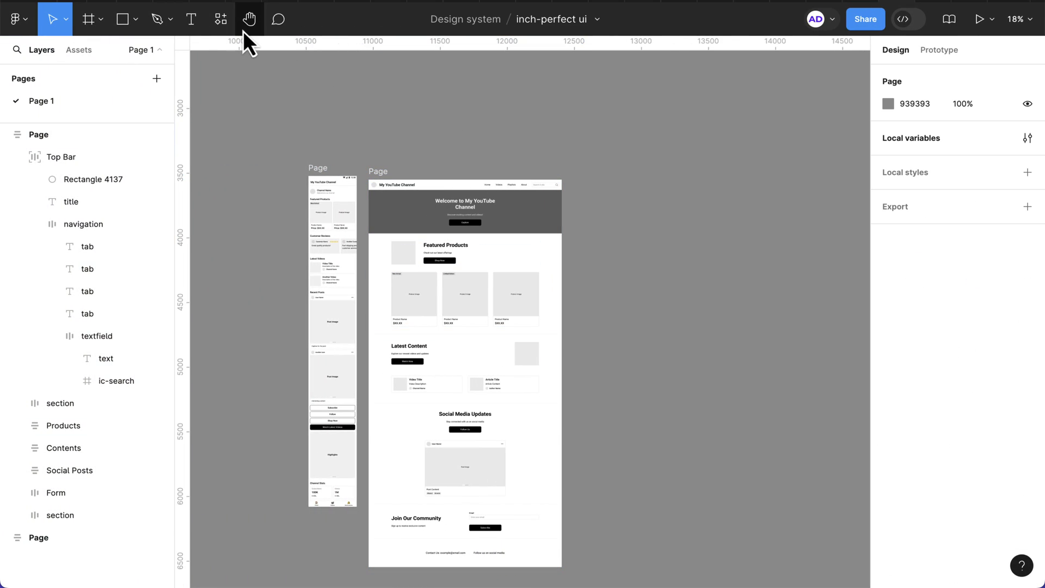
{"action": "left_click", "coordinate": [222, 19]}
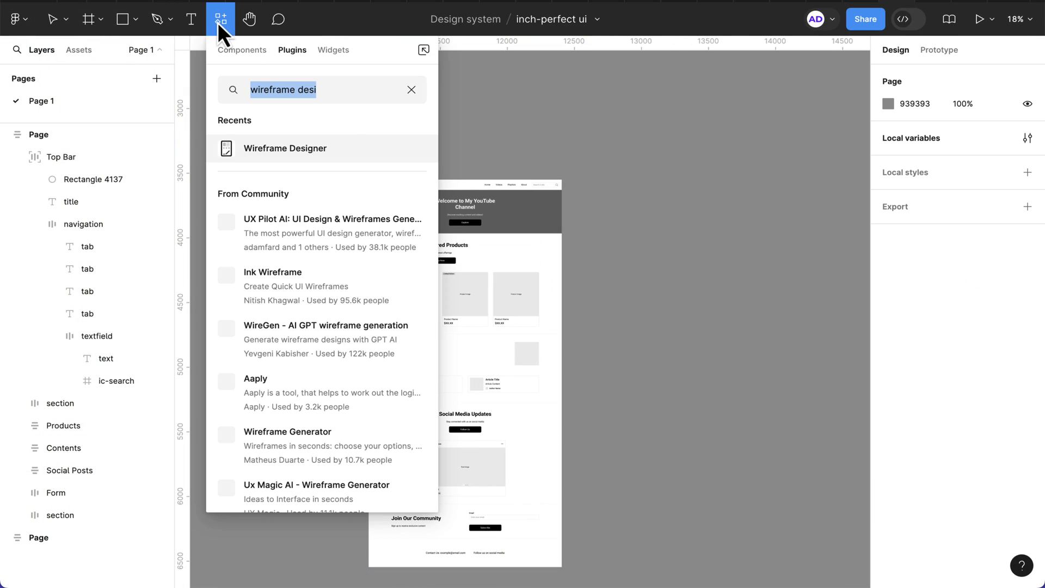
{"action": "type", "text": "relun"}
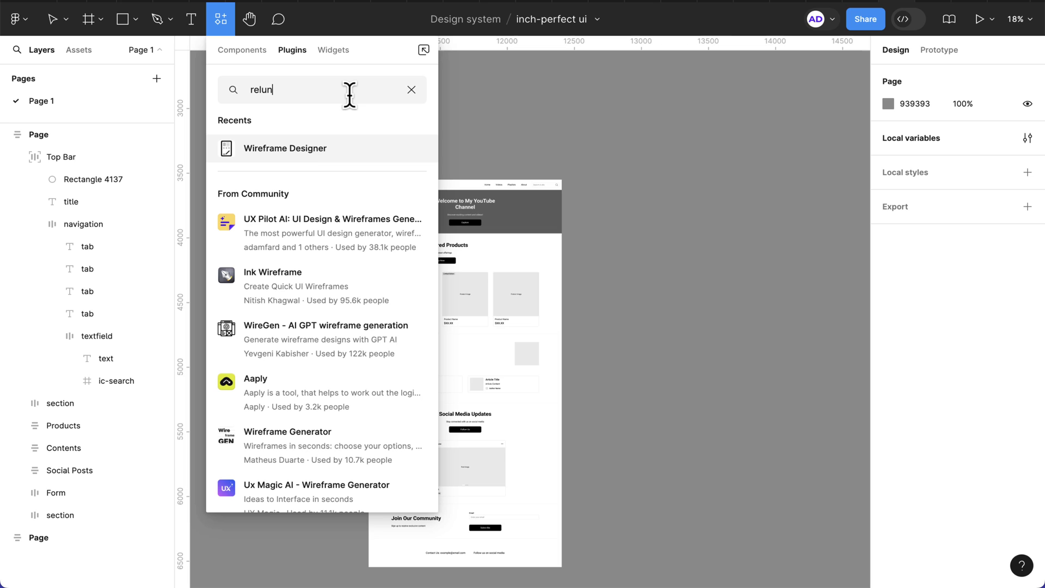
{"action": "key", "text": "BackSpace"}
{"action": "type", "text": "m"}
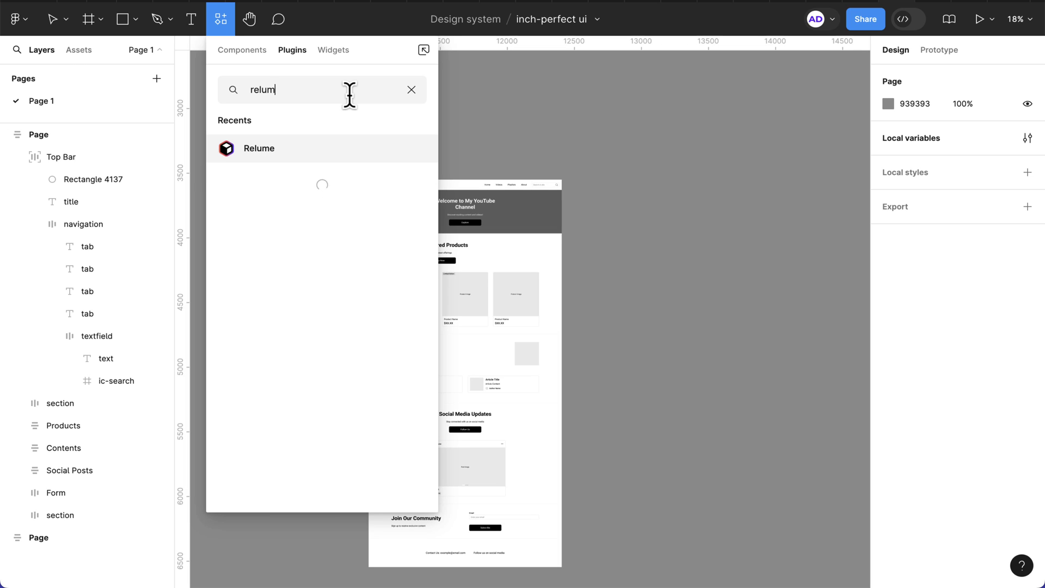
{"action": "type", "text": "e"}
{"action": "left_click", "coordinate": [262, 153]}
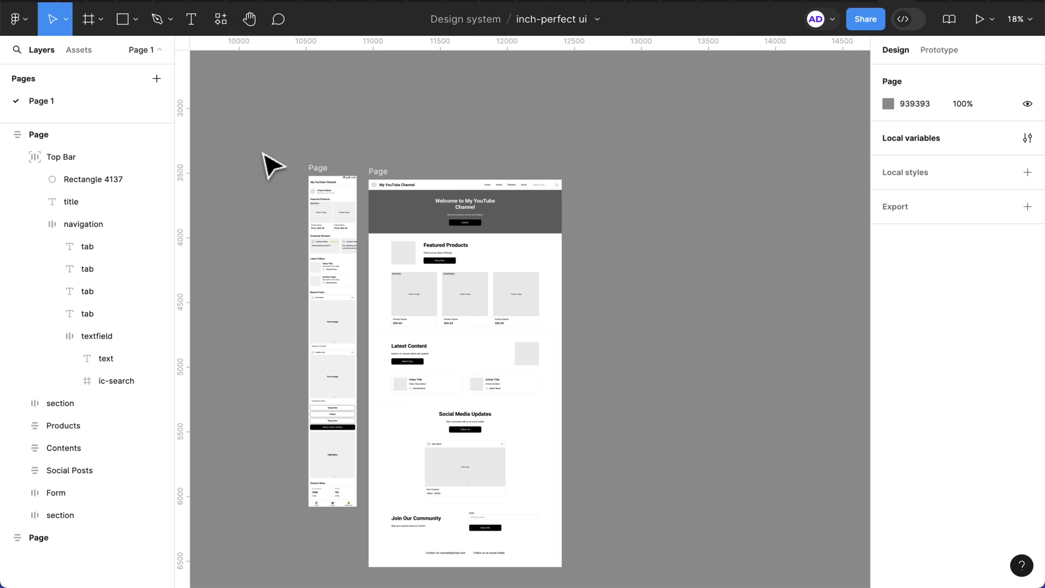
{"action": "scroll", "coordinate": [448, 222], "scroll_direction": "right", "scroll_amount": 5}
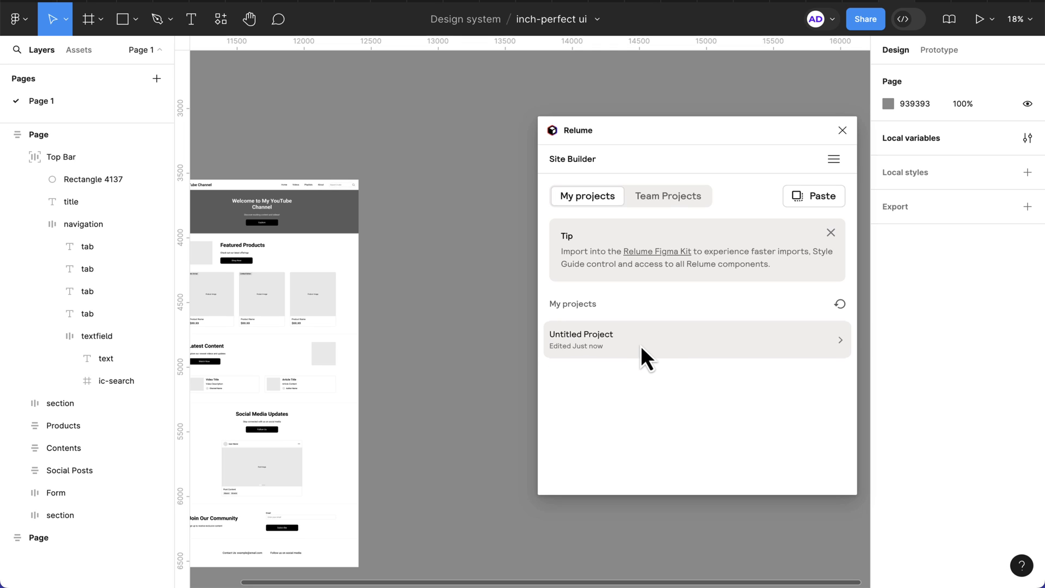
{"action": "left_click", "coordinate": [612, 345]}
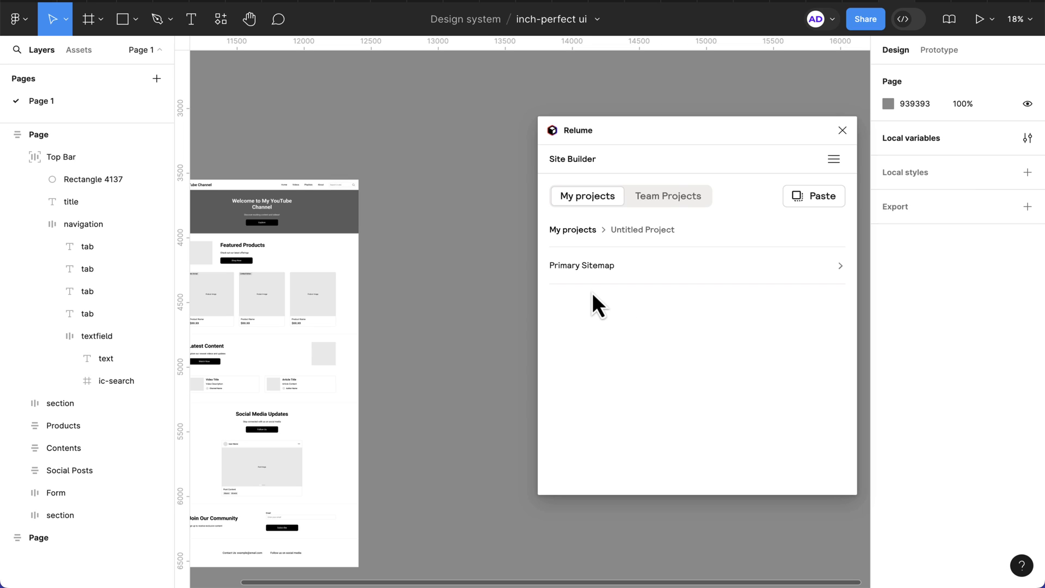
{"action": "scroll", "coordinate": [607, 268], "scroll_direction": "right", "scroll_amount": 3}
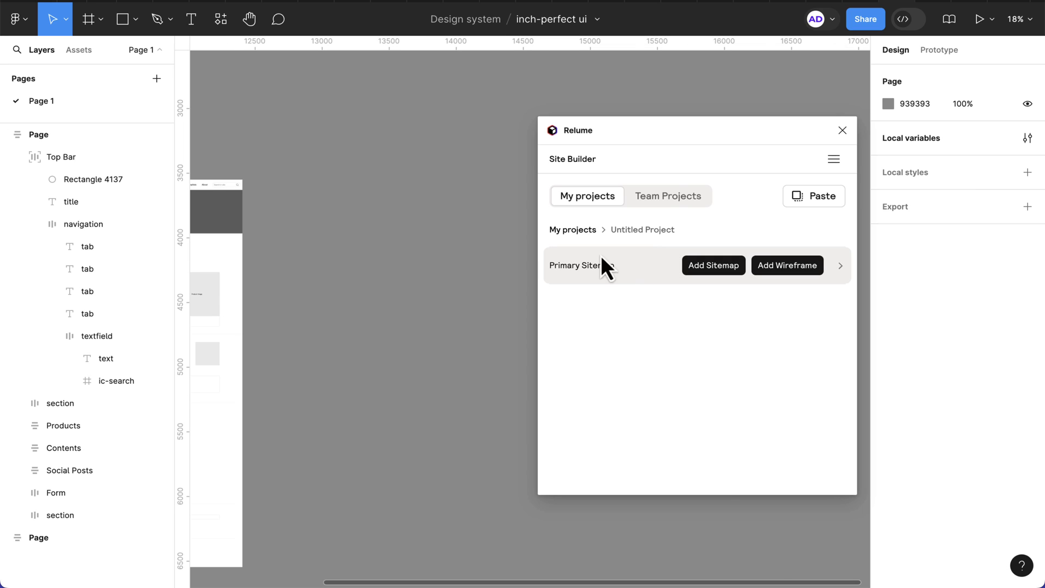
Step: Add the Primary Sitemap wireframe to the canvas, then select the imported Restricted frame
{"action": "left_click", "coordinate": [787, 266]}
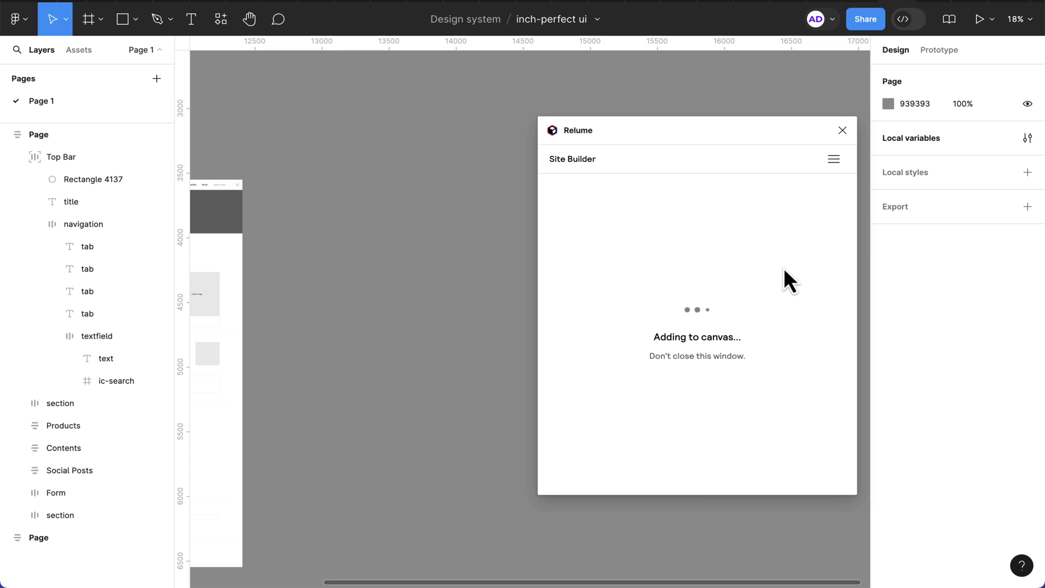
{"action": "scroll", "coordinate": [502, 302], "scroll_direction": "right", "scroll_amount": 2}
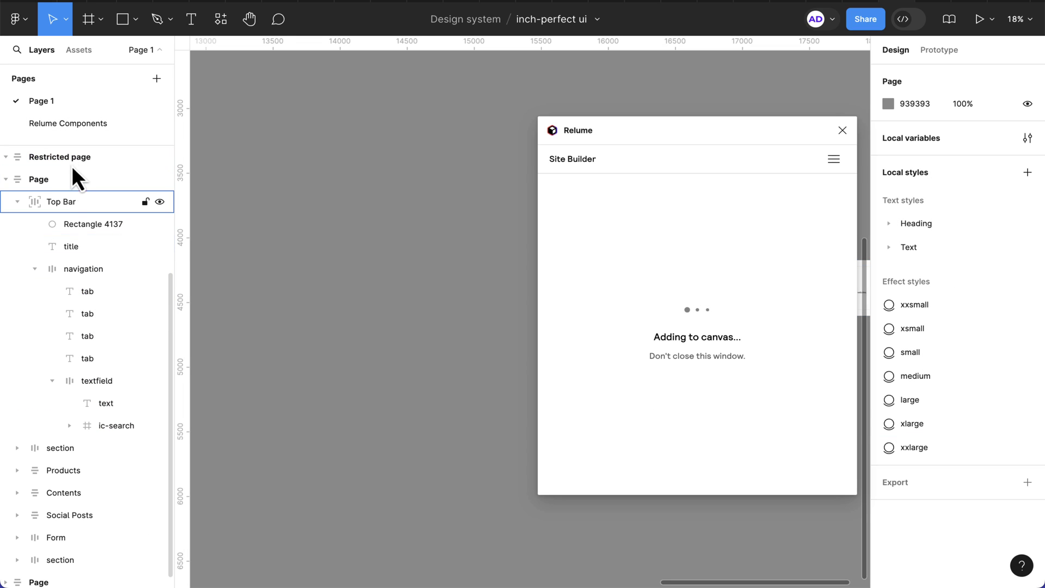
{"action": "mouse_move", "coordinate": [86, 269]}
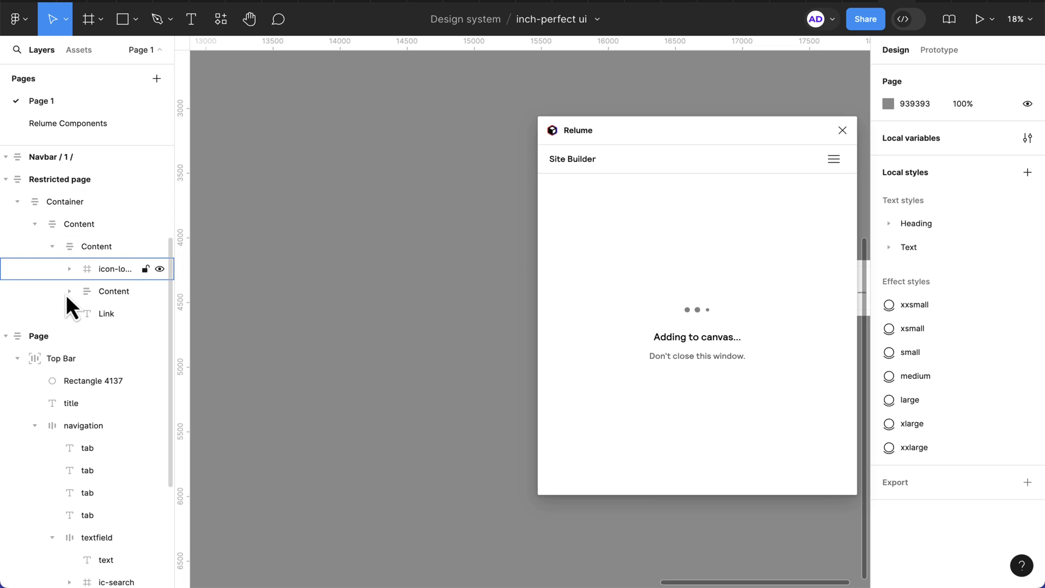
{"action": "scroll", "coordinate": [370, 306], "scroll_direction": "down", "scroll_amount": 3}
{"action": "scroll", "coordinate": [408, 294], "scroll_direction": "down", "scroll_amount": 2}
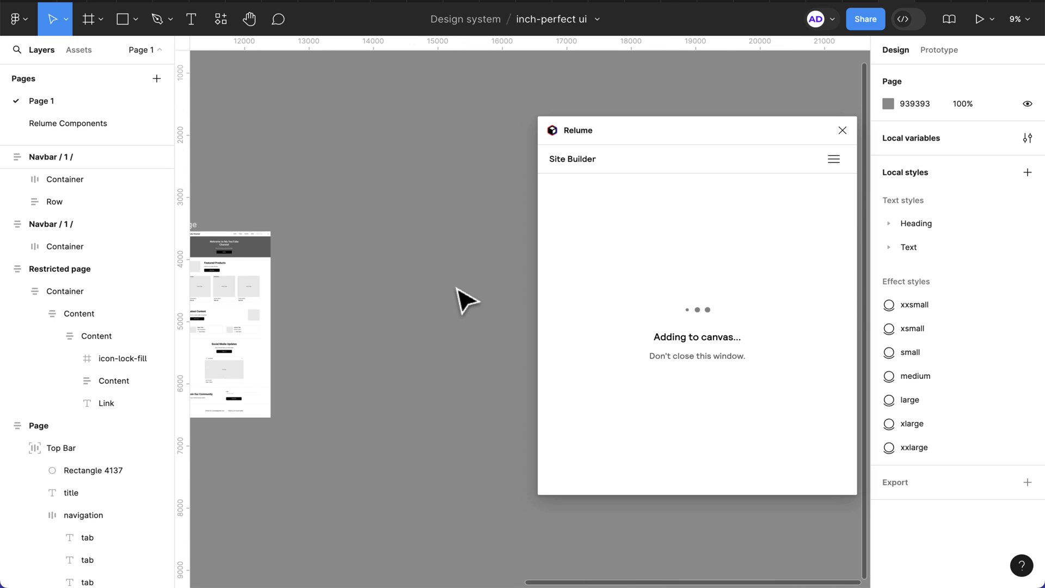
{"action": "scroll", "coordinate": [466, 300], "scroll_direction": "down", "scroll_amount": 3}
{"action": "scroll", "coordinate": [466, 300], "scroll_direction": "right", "scroll_amount": 5}
{"action": "scroll", "coordinate": [465, 298], "scroll_direction": "right", "scroll_amount": 3}
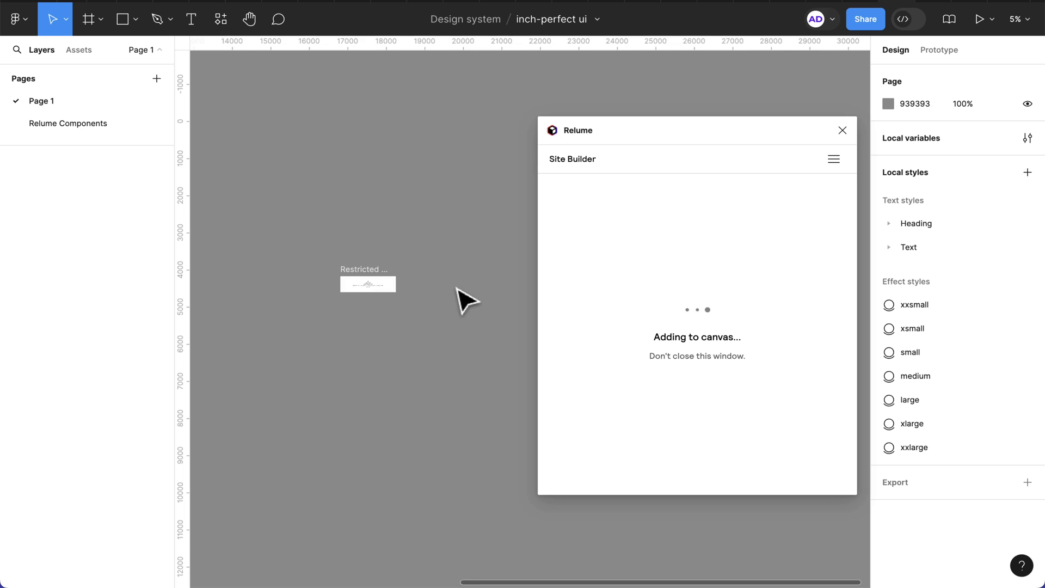
{"action": "left_click", "coordinate": [310, 285]}
{"action": "scroll", "coordinate": [351, 286], "scroll_direction": "up", "scroll_amount": 3}
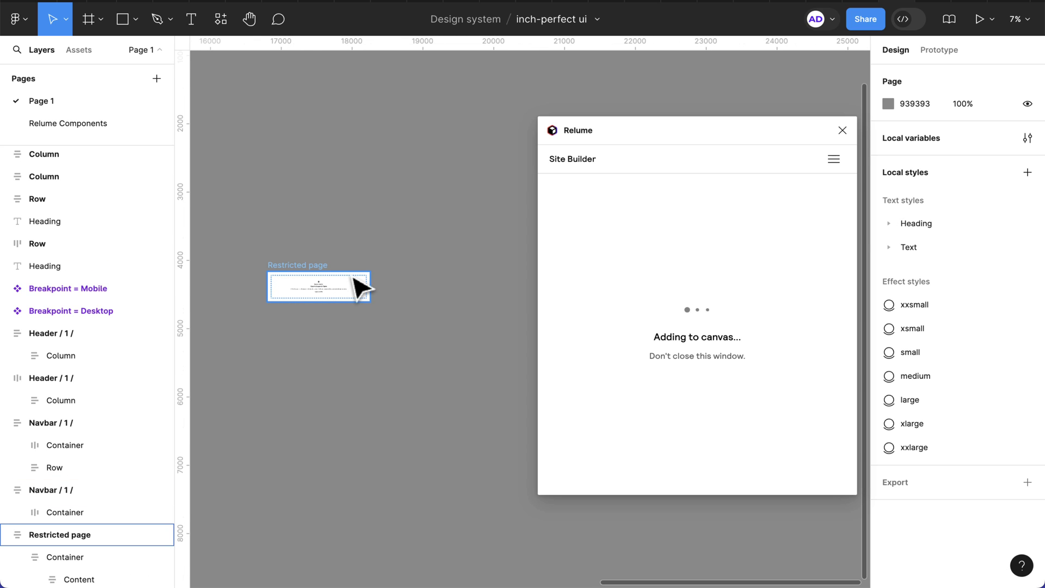
{"action": "scroll", "coordinate": [392, 289], "scroll_direction": "up", "scroll_amount": 2}
{"action": "scroll", "coordinate": [400, 290], "scroll_direction": "left", "scroll_amount": 3}
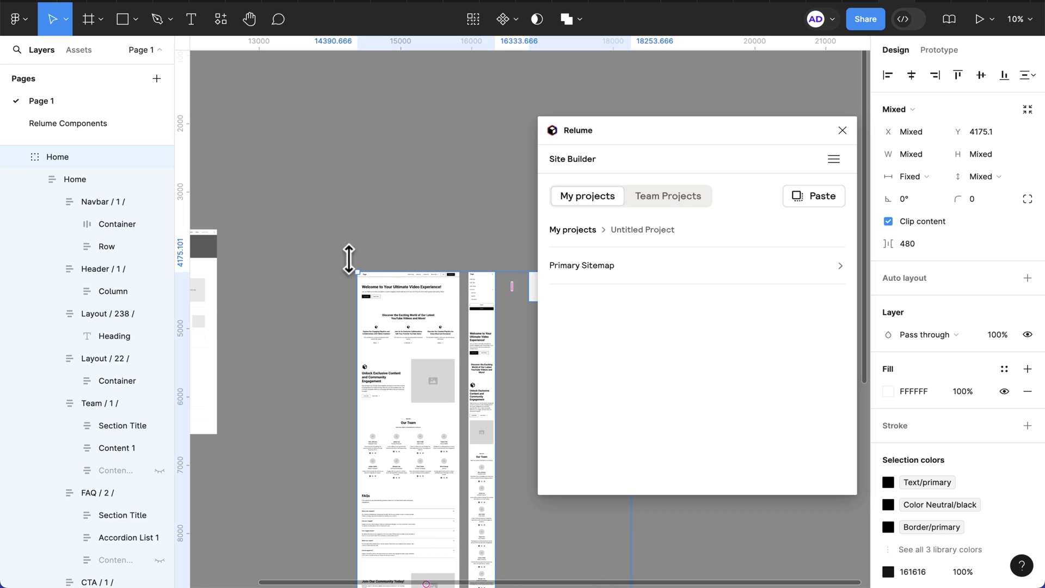
{"action": "scroll", "coordinate": [469, 331], "scroll_direction": "up", "scroll_amount": 2}
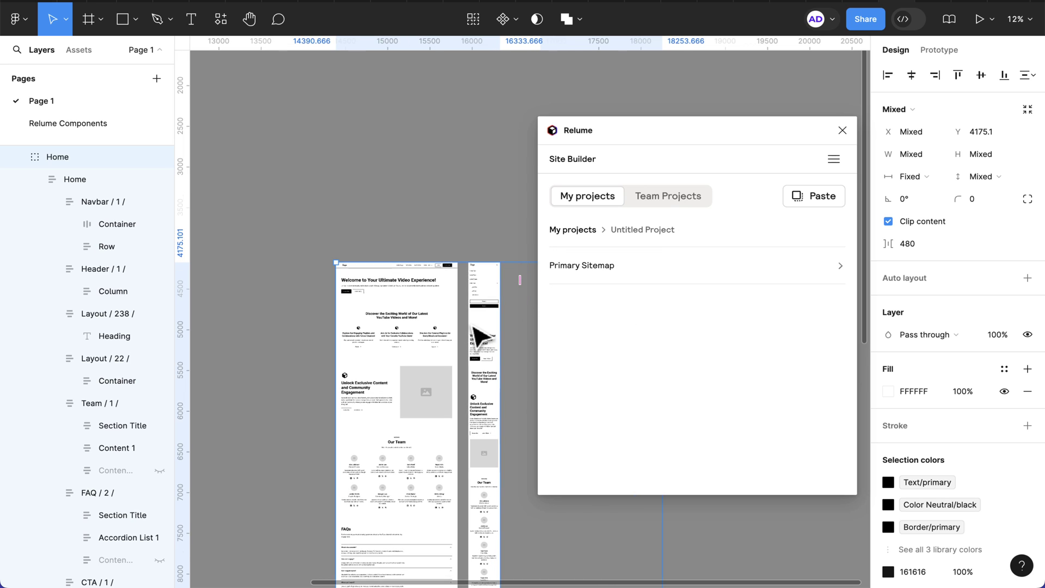
{"action": "scroll", "coordinate": [479, 335], "scroll_direction": "down", "scroll_amount": 5}
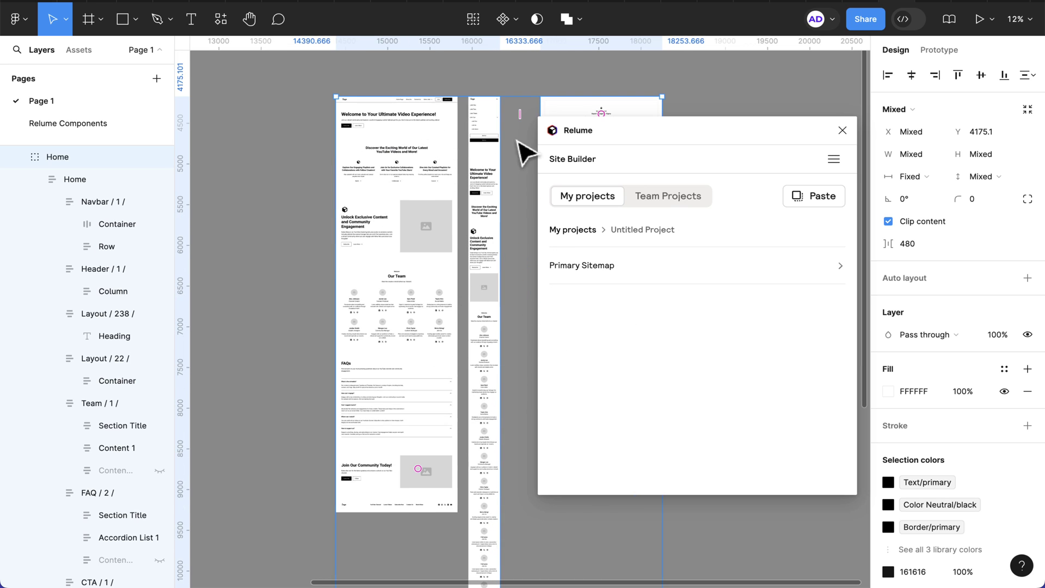
Step: Close the Relume site builder plugin window to reveal the imported Home wireframes
{"action": "left_click", "coordinate": [843, 131]}
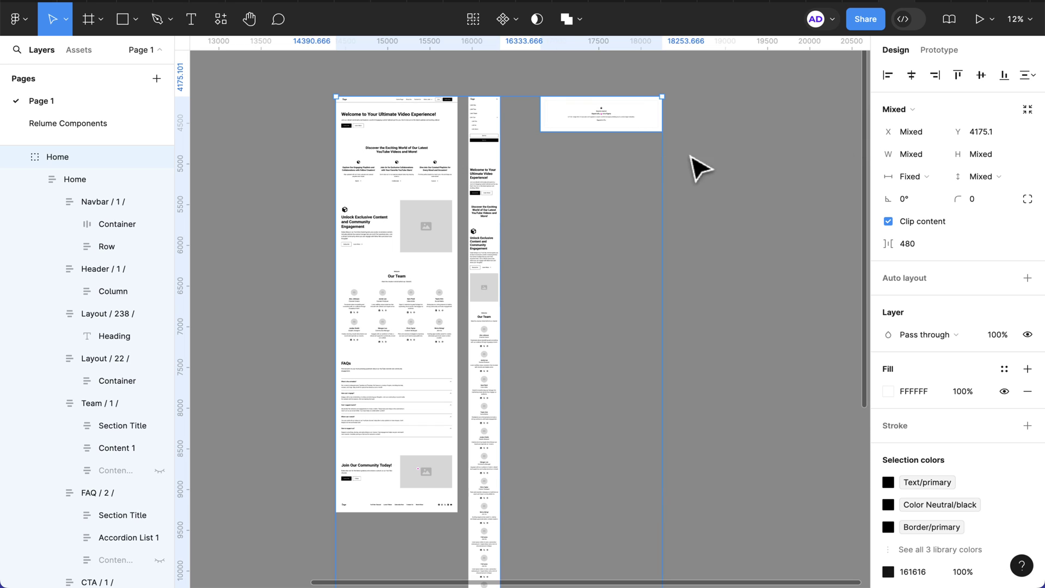
Step: Deselect the Home frames, then switch to the Relume Components page
{"action": "left_click", "coordinate": [341, 100]}
{"action": "scroll", "coordinate": [409, 147], "scroll_direction": "up", "scroll_amount": 5}
{"action": "scroll", "coordinate": [432, 187], "scroll_direction": "up", "scroll_amount": 3}
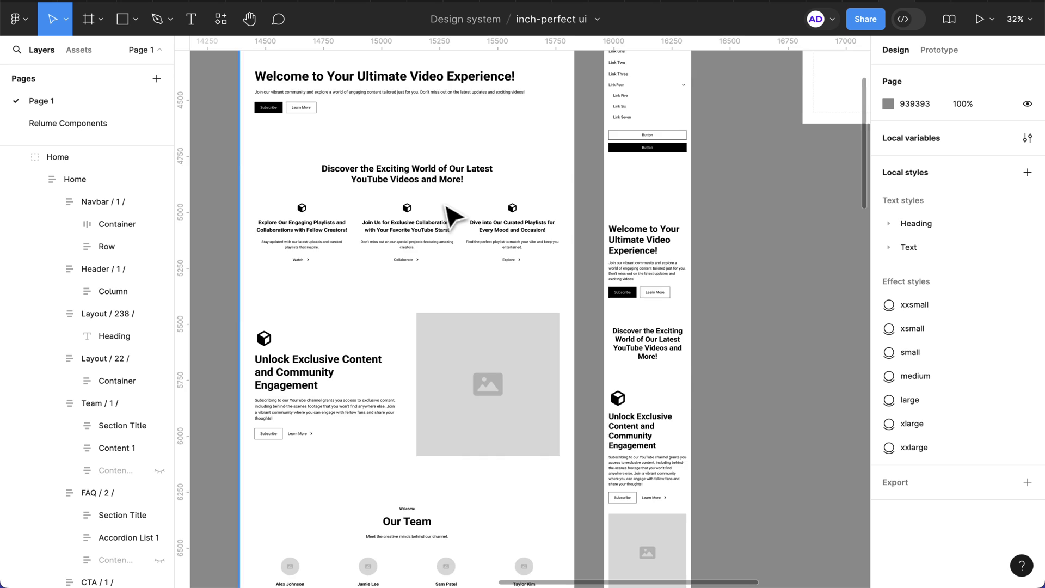
{"action": "scroll", "coordinate": [452, 214], "scroll_direction": "down", "scroll_amount": 3}
{"action": "scroll", "coordinate": [343, 221], "scroll_direction": "down", "scroll_amount": 3}
{"action": "scroll", "coordinate": [433, 237], "scroll_direction": "down", "scroll_amount": 3}
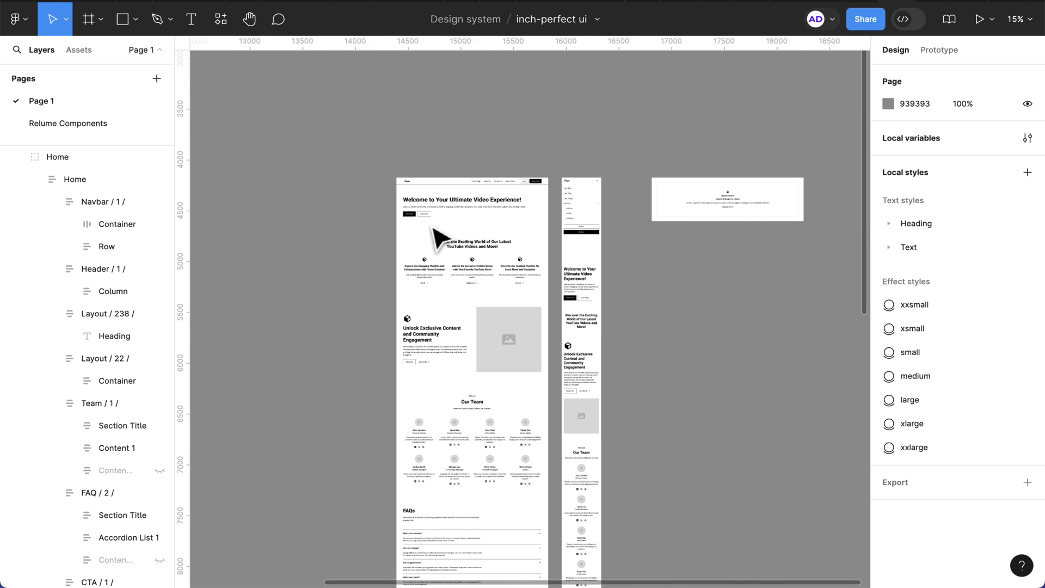
{"action": "scroll", "coordinate": [440, 237], "scroll_direction": "left", "scroll_amount": 5}
{"action": "scroll", "coordinate": [425, 228], "scroll_direction": "left", "scroll_amount": 3}
{"action": "scroll", "coordinate": [269, 205], "scroll_direction": "up", "scroll_amount": 1}
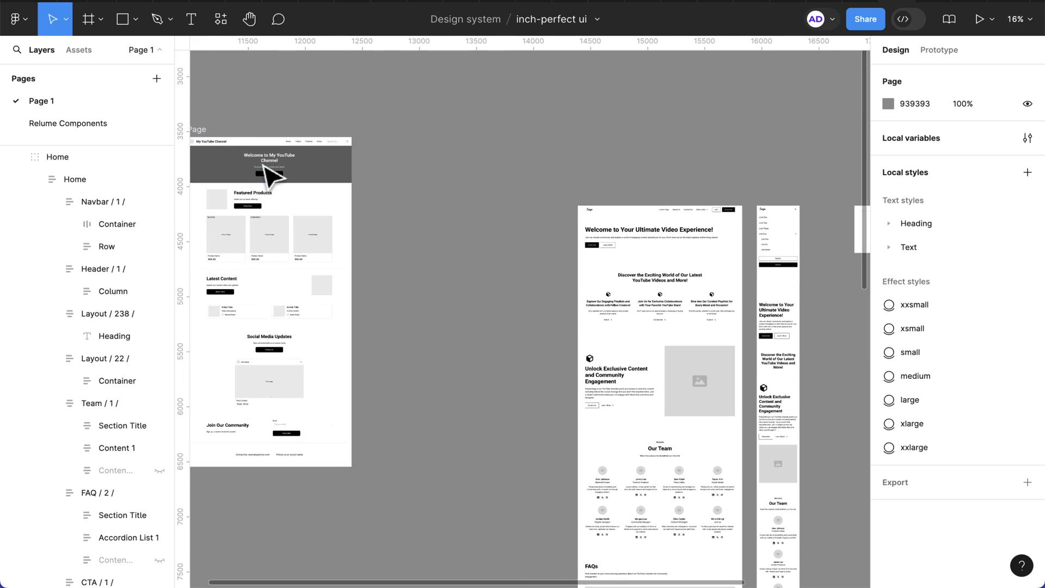
{"action": "scroll", "coordinate": [269, 176], "scroll_direction": "left", "scroll_amount": 3}
{"action": "scroll", "coordinate": [286, 220], "scroll_direction": "left", "scroll_amount": 2}
{"action": "scroll", "coordinate": [409, 226], "scroll_direction": "right", "scroll_amount": 5}
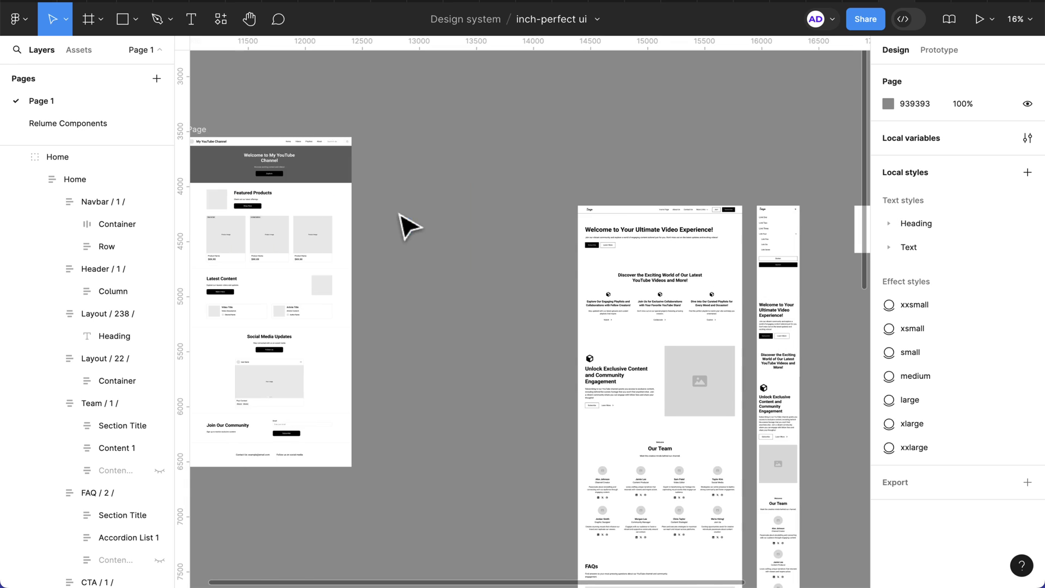
{"action": "scroll", "coordinate": [572, 262], "scroll_direction": "right", "scroll_amount": 5}
{"action": "scroll", "coordinate": [564, 327], "scroll_direction": "up", "scroll_amount": 3}
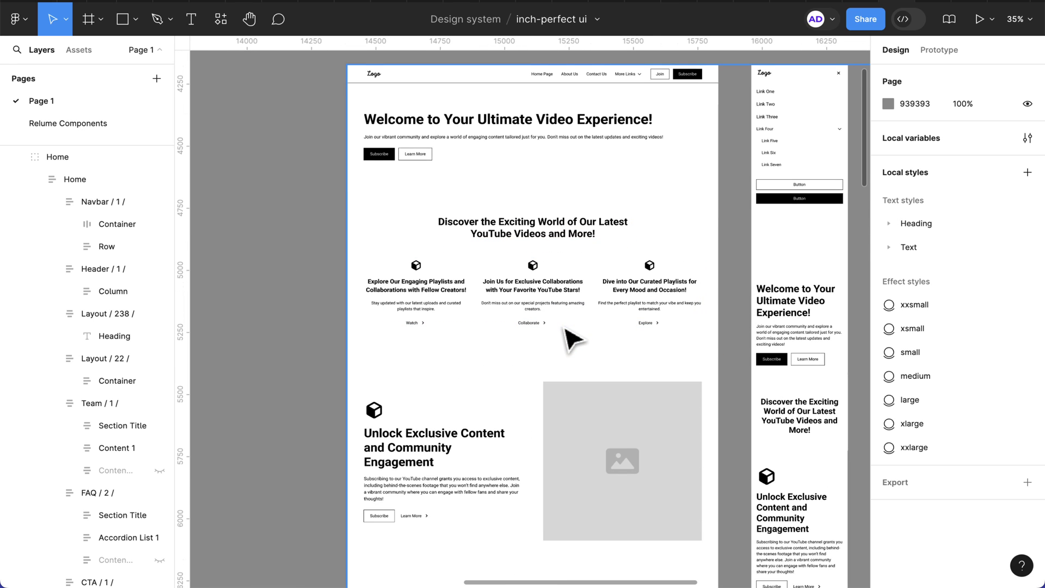
{"action": "scroll", "coordinate": [572, 339], "scroll_direction": "down", "scroll_amount": 5}
{"action": "scroll", "coordinate": [572, 339], "scroll_direction": "down", "scroll_amount": 3}
{"action": "scroll", "coordinate": [572, 340], "scroll_direction": "down", "scroll_amount": 5}
{"action": "scroll", "coordinate": [572, 338], "scroll_direction": "down", "scroll_amount": 2}
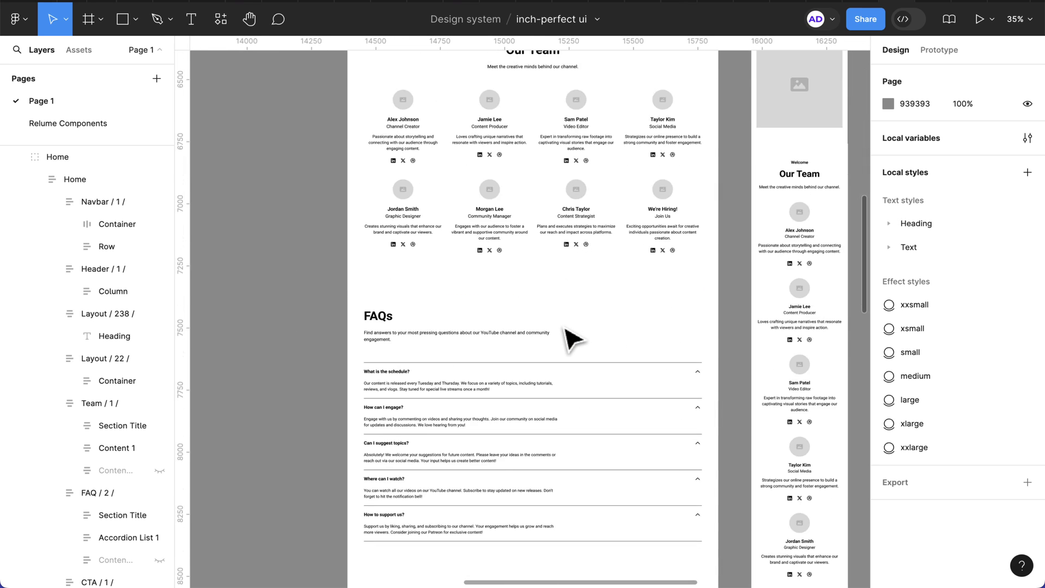
{"action": "scroll", "coordinate": [572, 339], "scroll_direction": "down", "scroll_amount": 2}
{"action": "scroll", "coordinate": [563, 339], "scroll_direction": "down", "scroll_amount": 2}
{"action": "scroll", "coordinate": [545, 298], "scroll_direction": "down", "scroll_amount": 3}
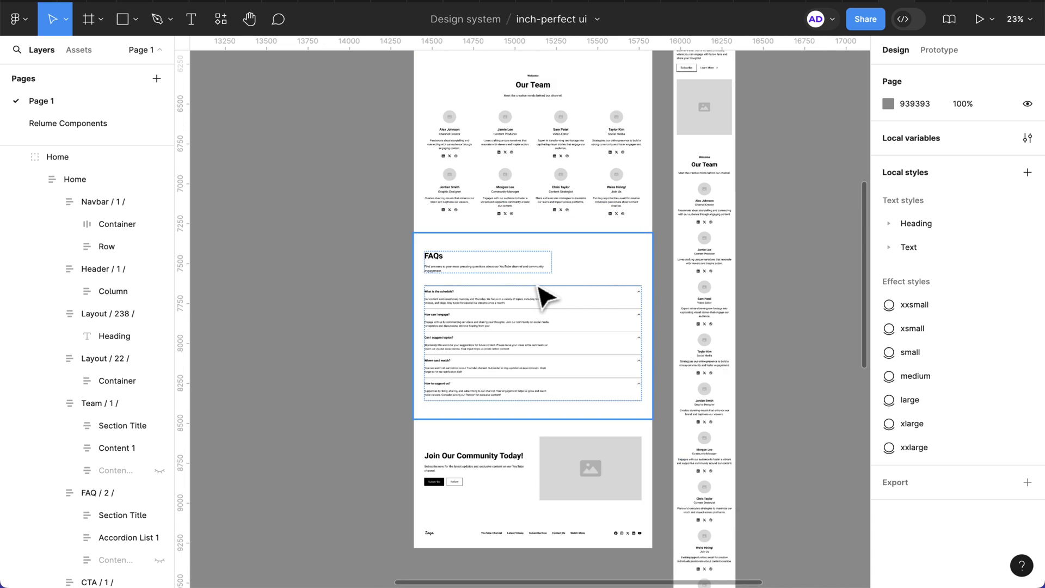
{"action": "scroll", "coordinate": [546, 297], "scroll_direction": "down", "scroll_amount": 2}
{"action": "scroll", "coordinate": [546, 376], "scroll_direction": "down", "scroll_amount": 2}
{"action": "scroll", "coordinate": [546, 376], "scroll_direction": "up", "scroll_amount": 3}
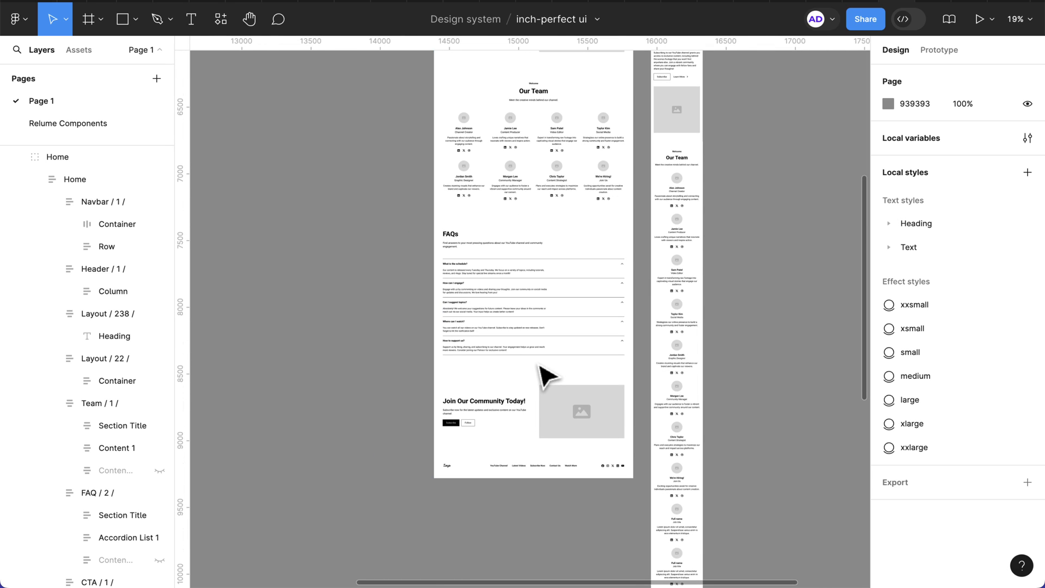
{"action": "scroll", "coordinate": [546, 376], "scroll_direction": "right", "scroll_amount": 5}
{"action": "scroll", "coordinate": [572, 369], "scroll_direction": "down", "scroll_amount": 4}
{"action": "scroll", "coordinate": [572, 369], "scroll_direction": "down", "scroll_amount": 4}
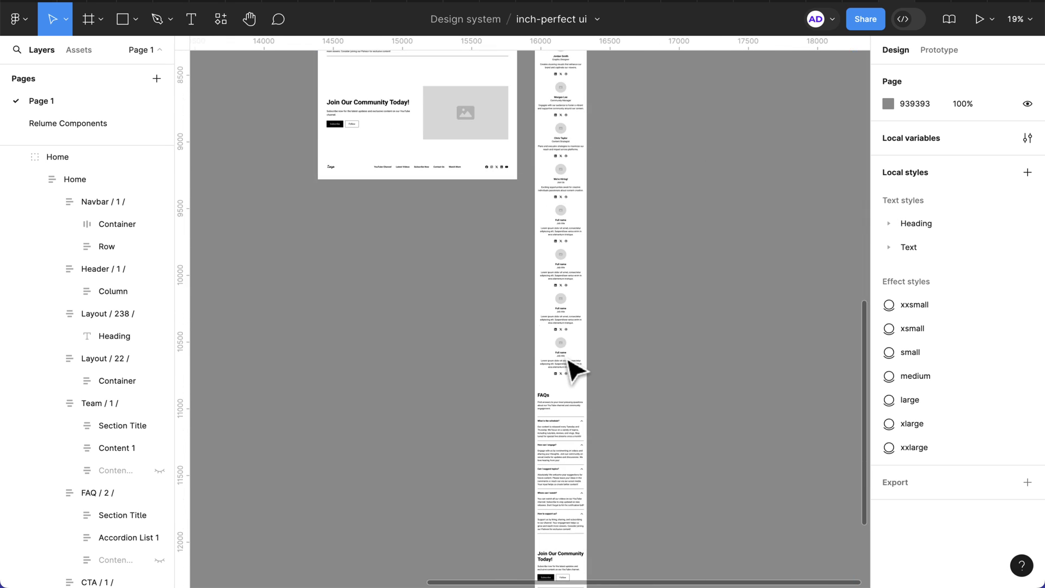
{"action": "scroll", "coordinate": [572, 370], "scroll_direction": "down", "scroll_amount": 3}
{"action": "scroll", "coordinate": [572, 369], "scroll_direction": "up", "scroll_amount": 1}
{"action": "scroll", "coordinate": [572, 369], "scroll_direction": "up", "scroll_amount": 4}
{"action": "scroll", "coordinate": [571, 369], "scroll_direction": "up", "scroll_amount": 4}
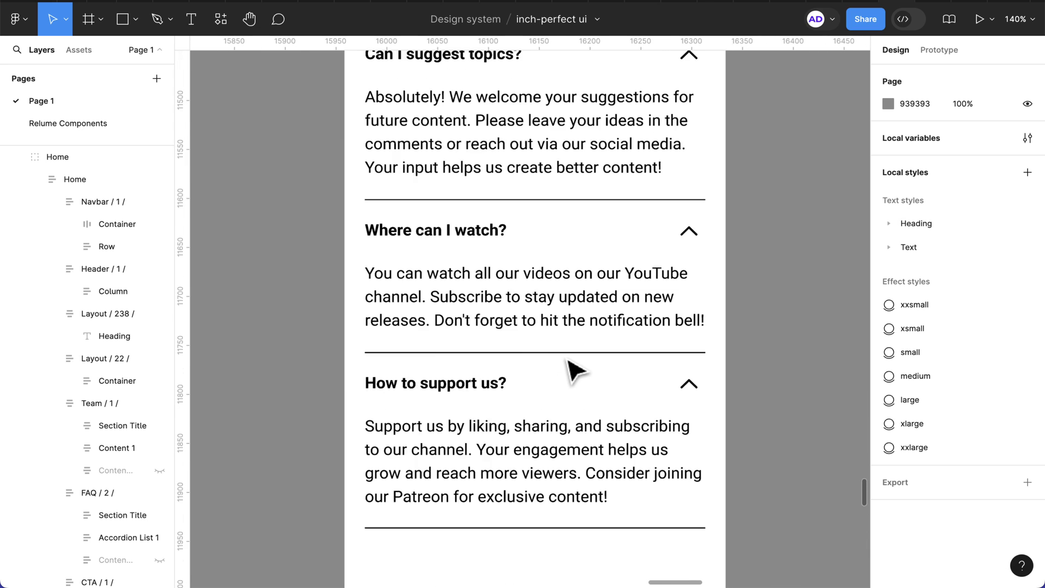
{"action": "scroll", "coordinate": [572, 369], "scroll_direction": "up", "scroll_amount": 4}
{"action": "scroll", "coordinate": [571, 370], "scroll_direction": "up", "scroll_amount": 4}
{"action": "scroll", "coordinate": [574, 371], "scroll_direction": "up", "scroll_amount": 5}
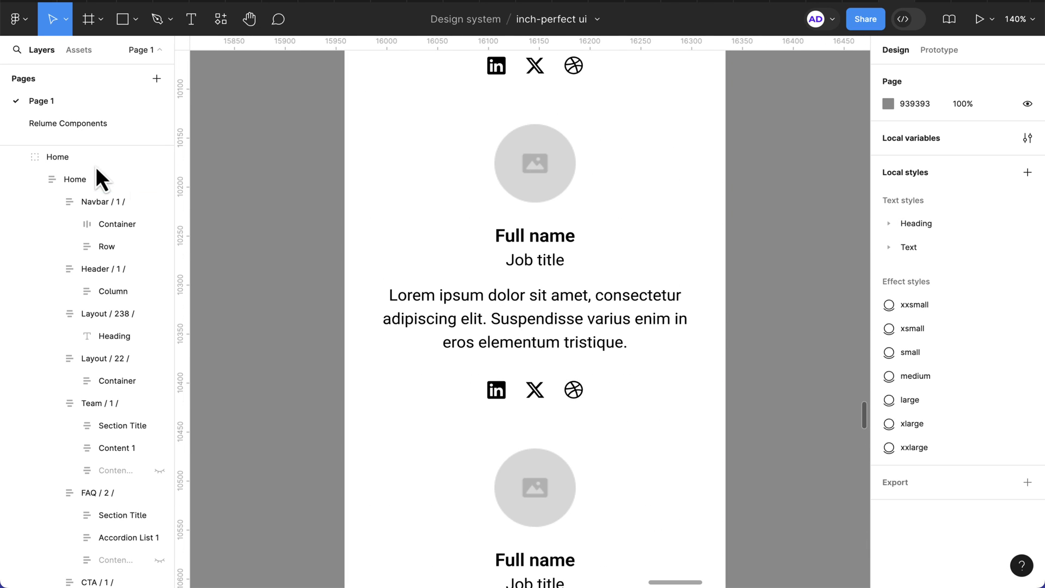
{"action": "left_click", "coordinate": [50, 128]}
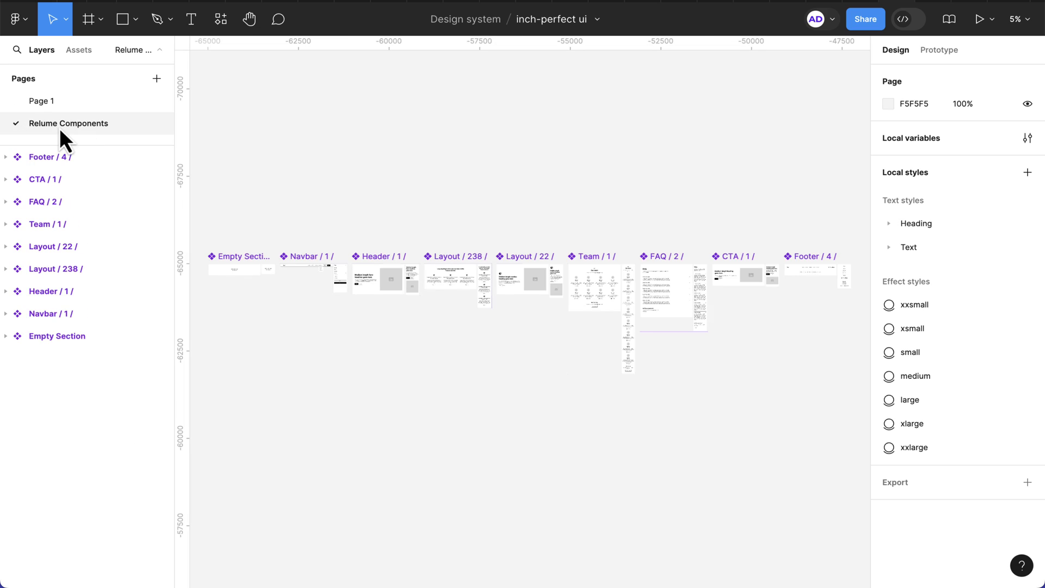
{"action": "left_click", "coordinate": [219, 274]}
{"action": "scroll", "coordinate": [229, 278], "scroll_direction": "up", "scroll_amount": 5}
{"action": "scroll", "coordinate": [344, 298], "scroll_direction": "up", "scroll_amount": 3}
{"action": "left_click", "coordinate": [470, 301]}
{"action": "scroll", "coordinate": [555, 326], "scroll_direction": "right", "scroll_amount": 5}
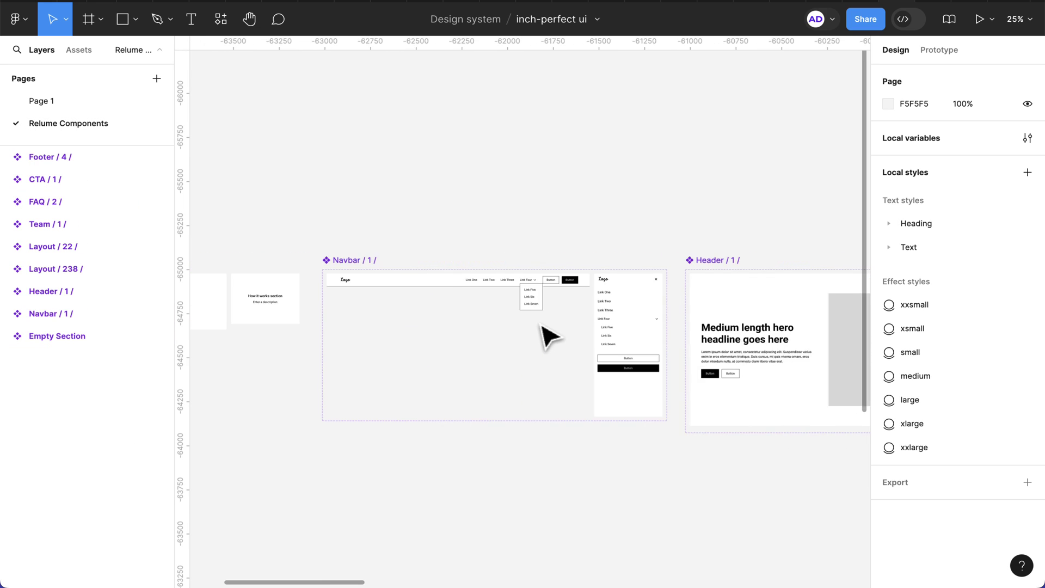
{"action": "scroll", "coordinate": [392, 302], "scroll_direction": "right", "scroll_amount": 5}
{"action": "scroll", "coordinate": [358, 311], "scroll_direction": "up", "scroll_amount": 4}
{"action": "scroll", "coordinate": [572, 359], "scroll_direction": "right", "scroll_amount": 5}
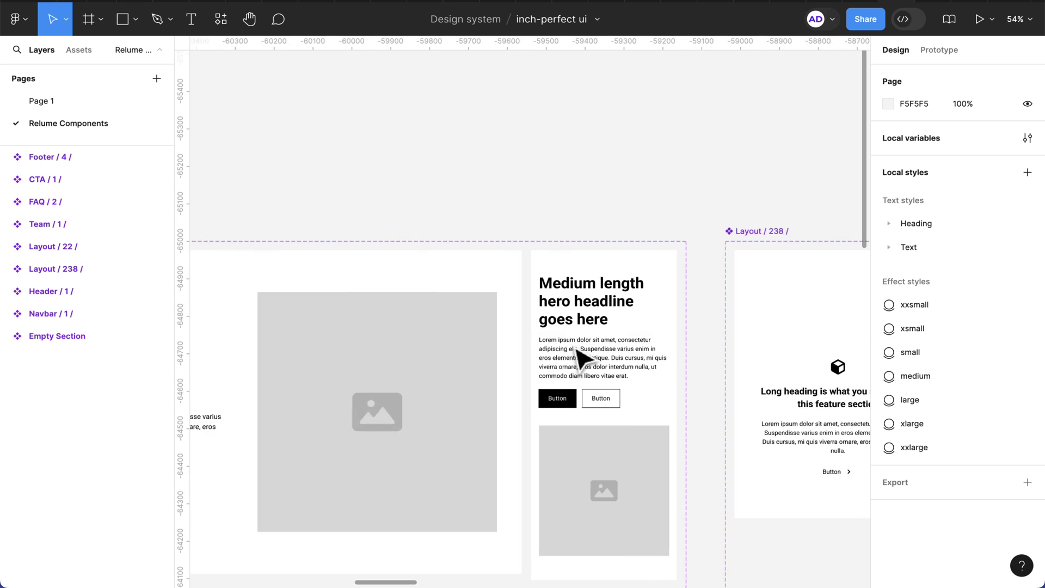
{"action": "scroll", "coordinate": [572, 359], "scroll_direction": "right", "scroll_amount": 5}
{"action": "scroll", "coordinate": [582, 360], "scroll_direction": "right", "scroll_amount": 5}
{"action": "scroll", "coordinate": [581, 359], "scroll_direction": "down", "scroll_amount": 5}
{"action": "scroll", "coordinate": [582, 360], "scroll_direction": "right", "scroll_amount": 5}
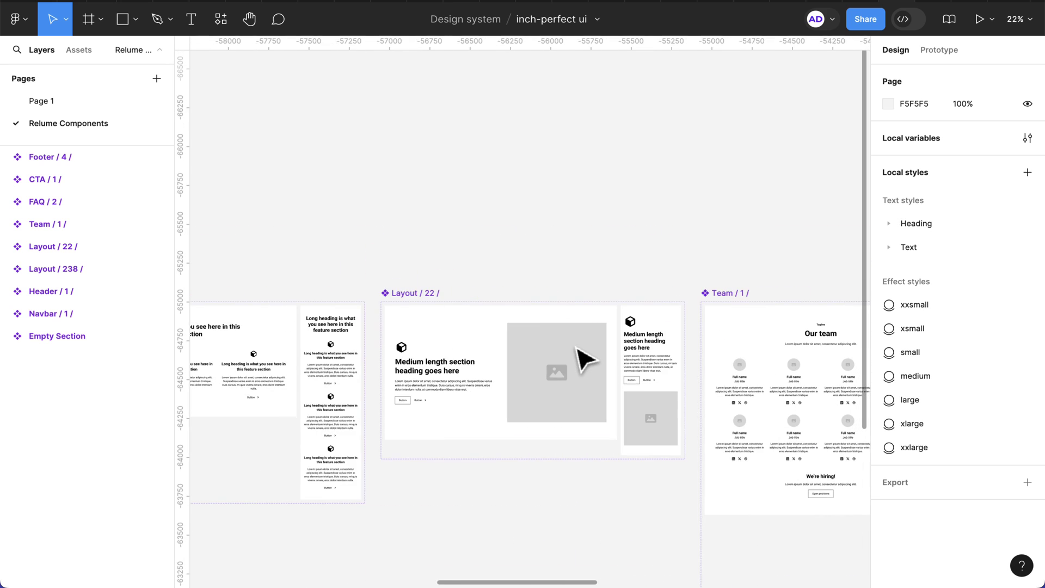
{"action": "scroll", "coordinate": [582, 360], "scroll_direction": "right", "scroll_amount": 3}
{"action": "scroll", "coordinate": [581, 359], "scroll_direction": "right", "scroll_amount": 5}
{"action": "scroll", "coordinate": [589, 364], "scroll_direction": "right", "scroll_amount": 5}
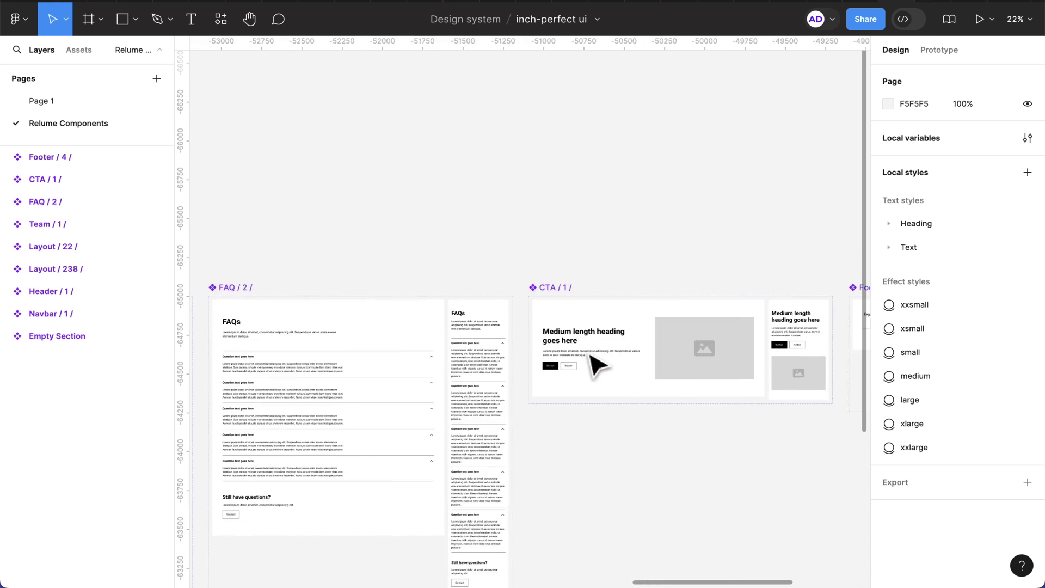
{"action": "scroll", "coordinate": [596, 366], "scroll_direction": "down", "scroll_amount": 2}
{"action": "scroll", "coordinate": [598, 366], "scroll_direction": "right", "scroll_amount": 5}
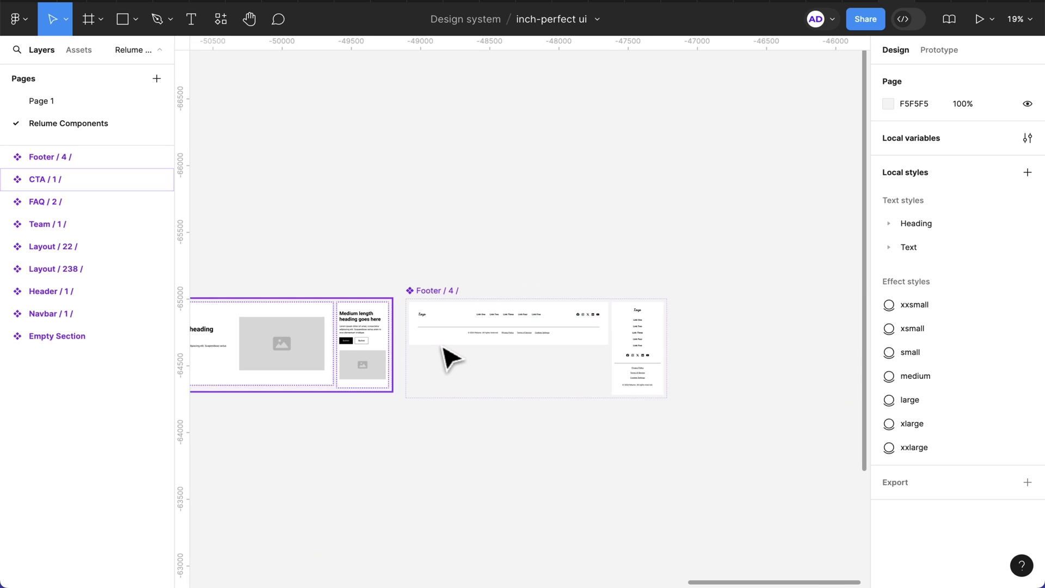
{"action": "scroll", "coordinate": [436, 333], "scroll_direction": "up", "scroll_amount": 2}
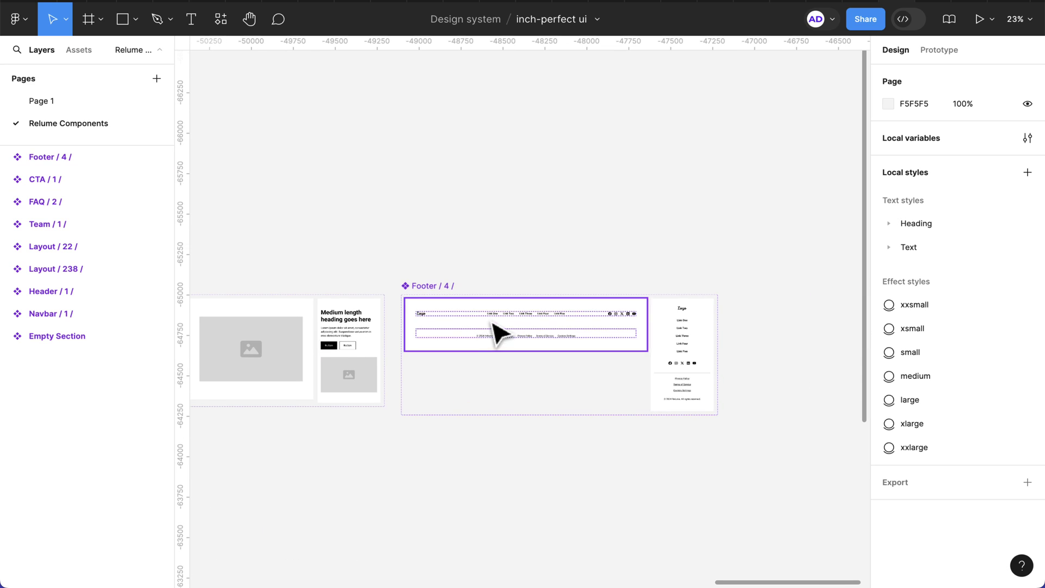
Step: Switch back to Page 1 showing the desktop and mobile Home wireframes
{"action": "left_click", "coordinate": [44, 104]}
{"action": "scroll", "coordinate": [547, 327], "scroll_direction": "up", "scroll_amount": 3}
{"action": "scroll", "coordinate": [550, 327], "scroll_direction": "down", "scroll_amount": 5}
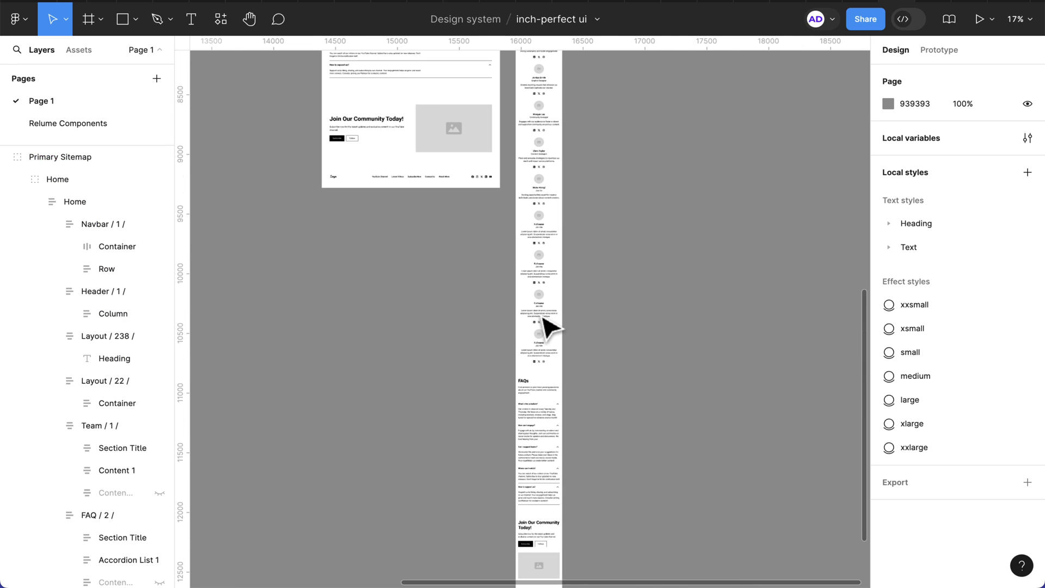
{"action": "scroll", "coordinate": [503, 282], "scroll_direction": "up", "scroll_amount": 3}
{"action": "scroll", "coordinate": [404, 217], "scroll_direction": "up", "scroll_amount": 3}
{"action": "scroll", "coordinate": [404, 218], "scroll_direction": "up", "scroll_amount": 5}
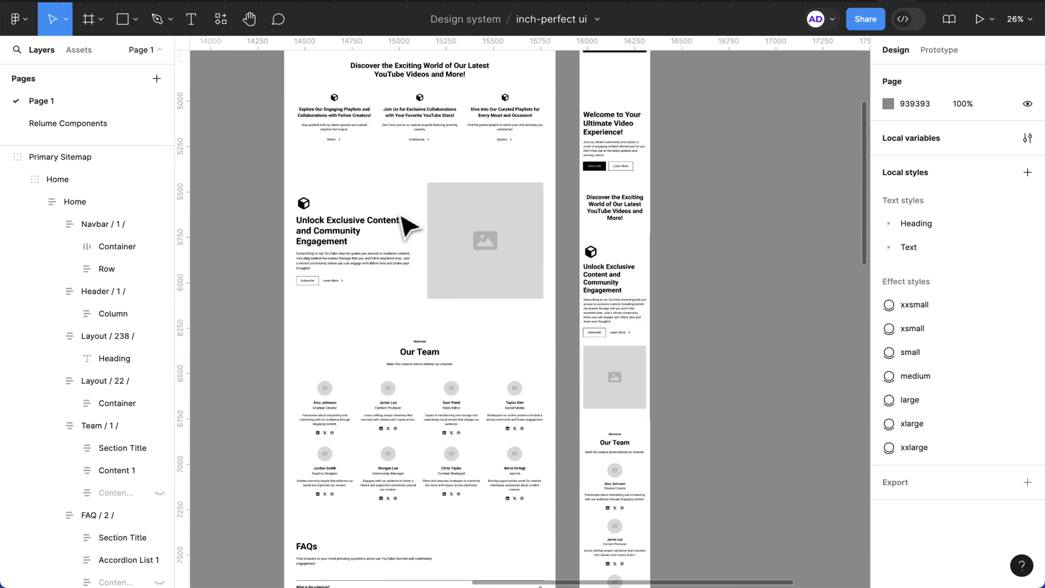
{"action": "scroll", "coordinate": [409, 224], "scroll_direction": "up", "scroll_amount": 3}
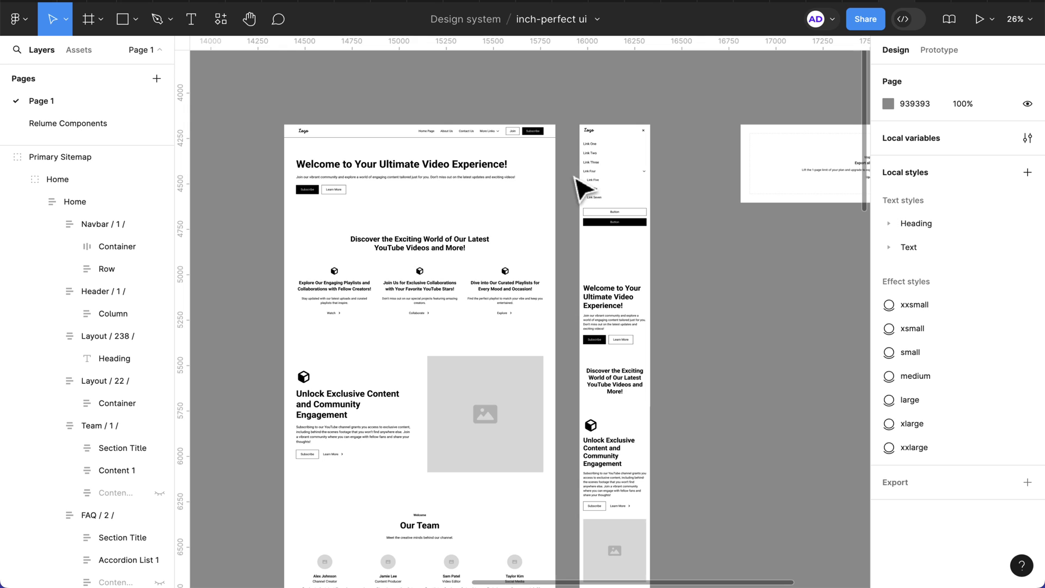
{"action": "scroll", "coordinate": [572, 246], "scroll_direction": "down", "scroll_amount": 1}
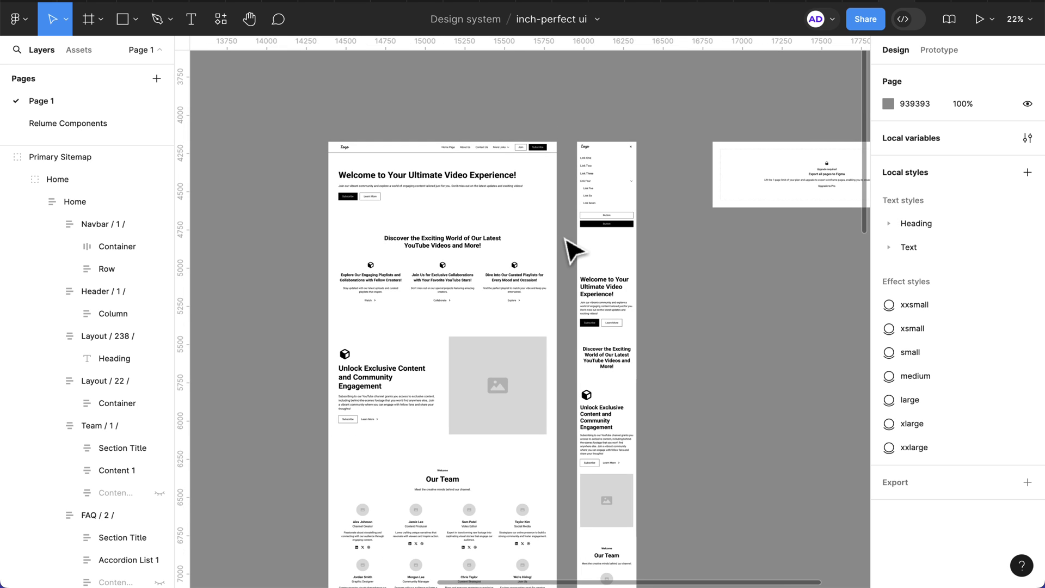